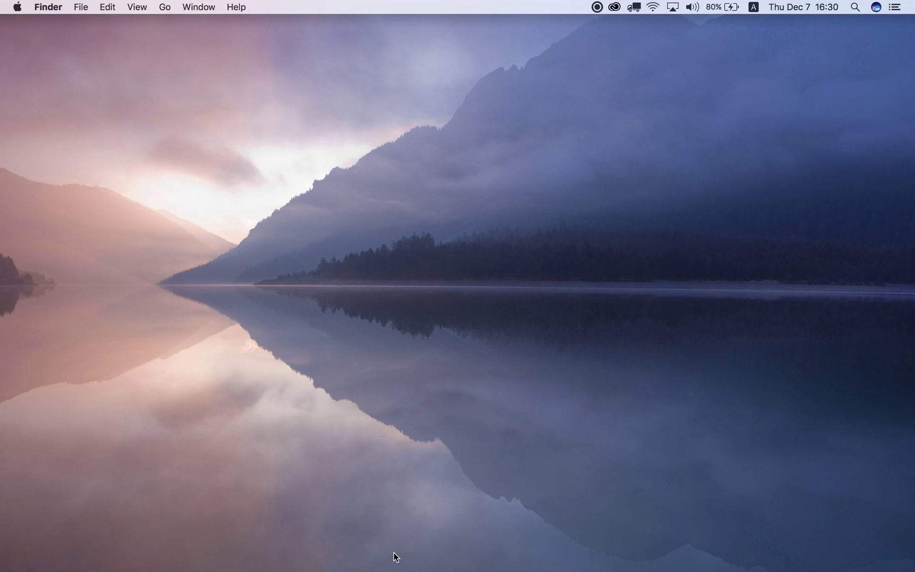
- Launch Praat and close its Picture window, leaving only the Objects window to work in
left_click(399, 565)
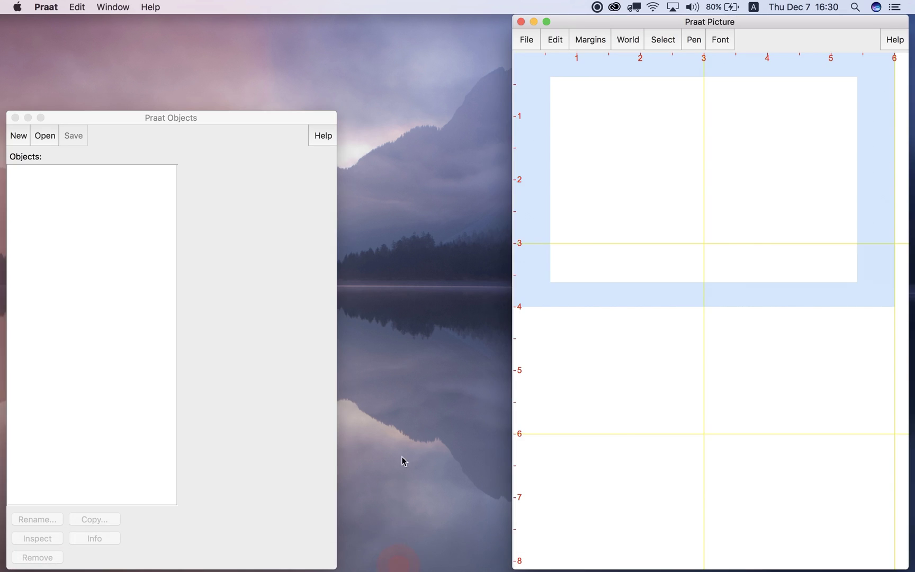
left_click(522, 22)
left_click_drag(202, 125, 202, 29)
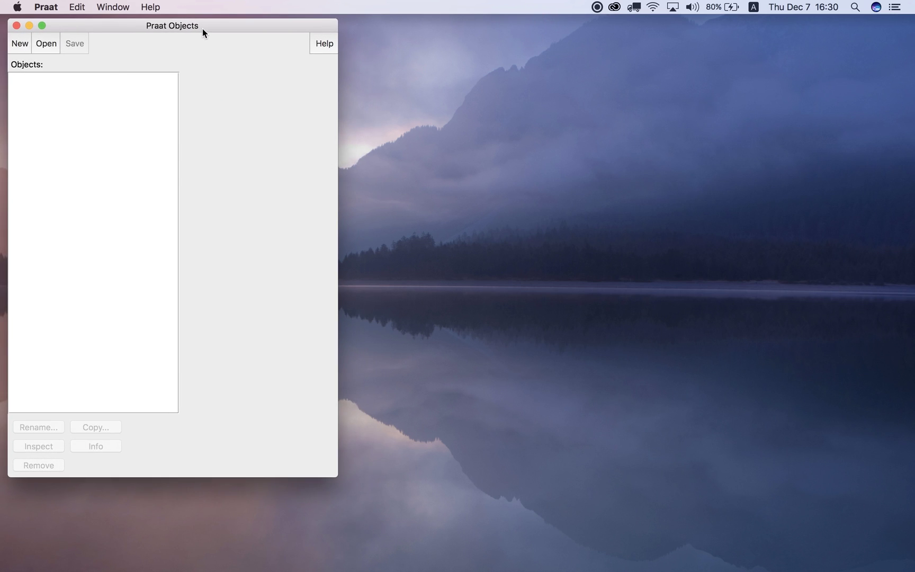
- Record a short mono sound from the built-in microphone at 44100 Hz and stop the recording
left_click(19, 46)
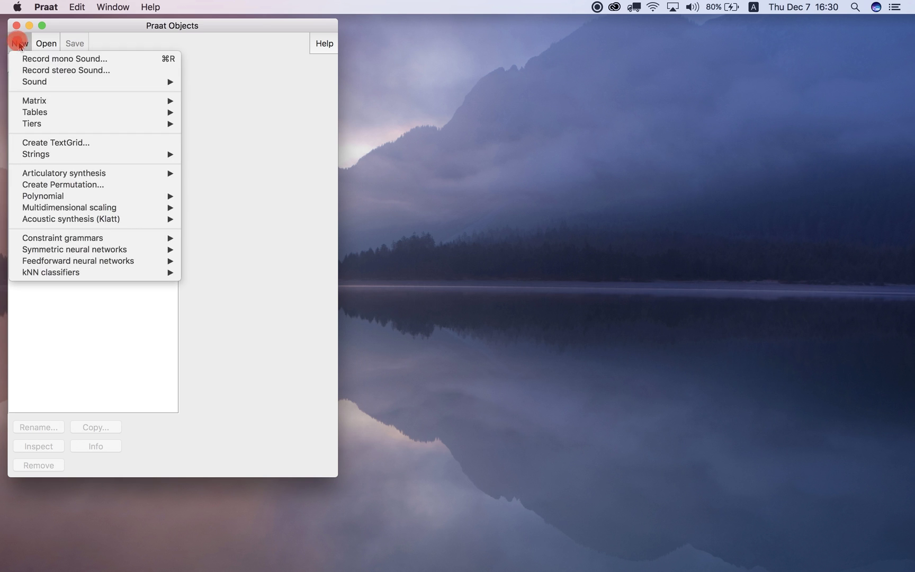
left_click(30, 57)
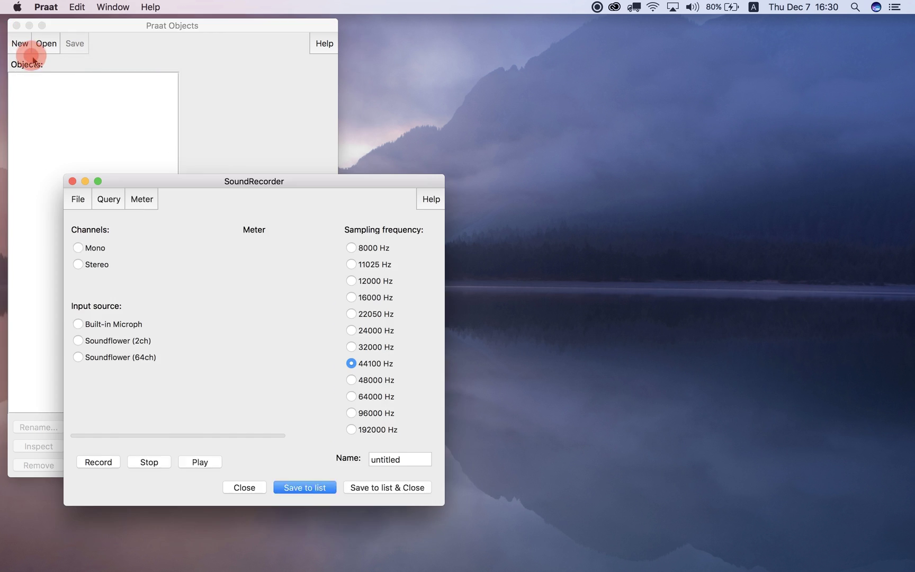
left_click(105, 464)
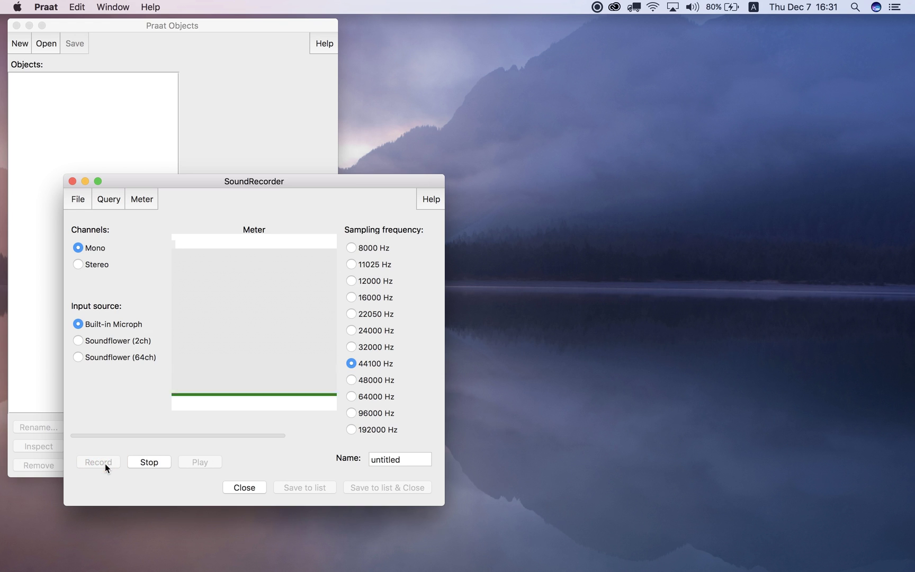
left_click(141, 463)
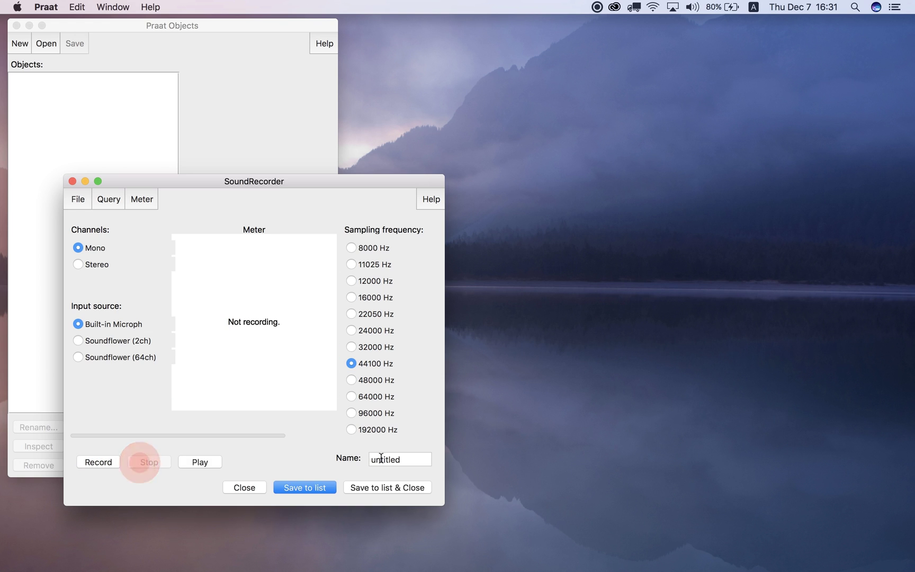
- Name the recording konnichiwa, save it to the object list and close the sound recorder
double_click(418, 459)
type("kon")
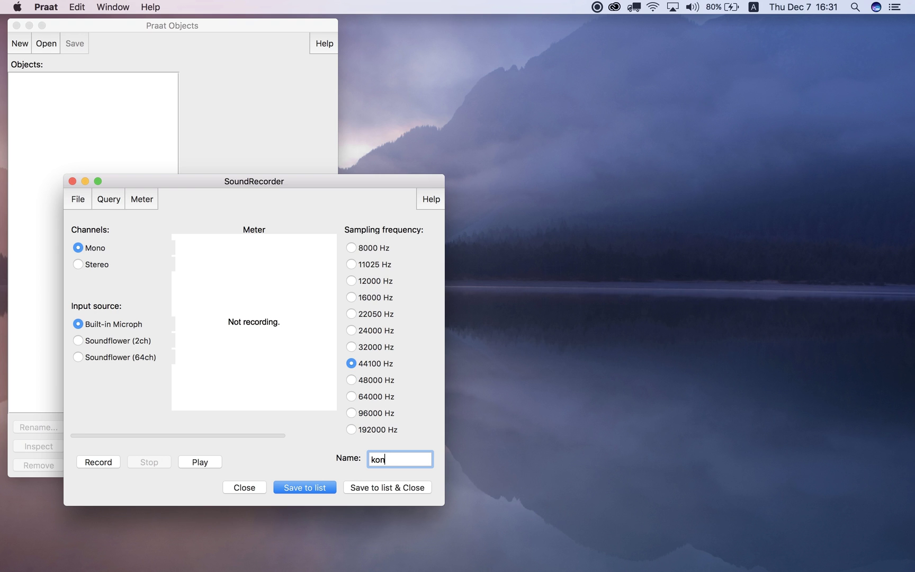
type("nichiwa")
left_click(298, 486)
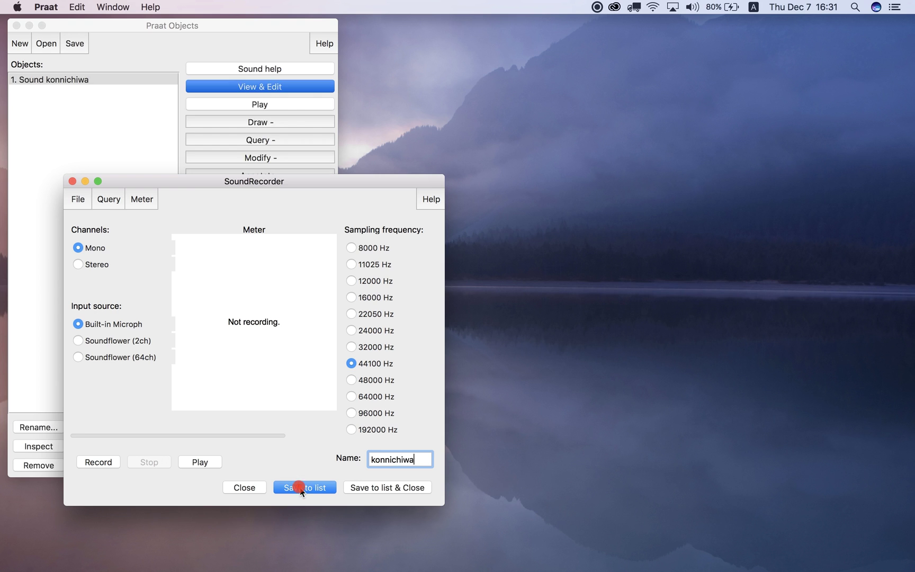
left_click(74, 182)
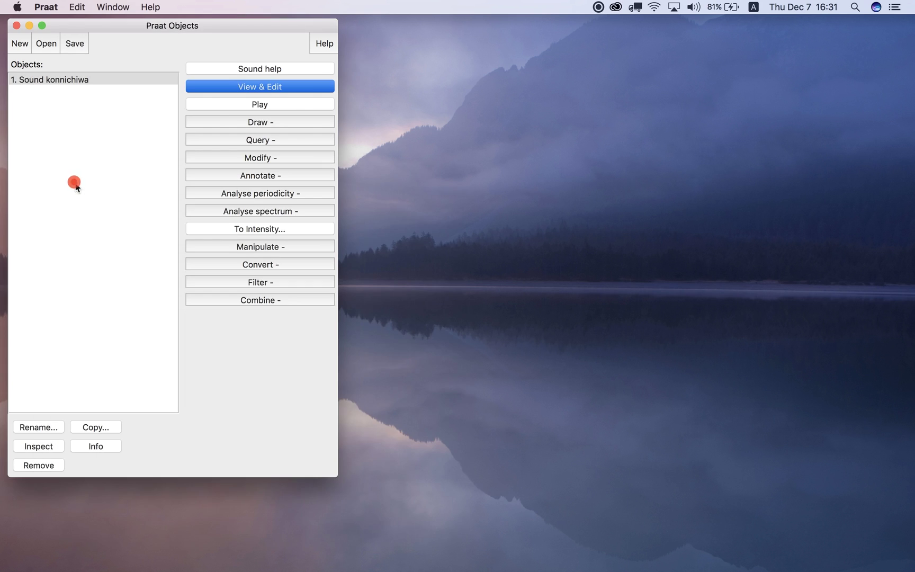
- Record a second mono sound, save it to the object list under the default name and close the recorder
left_click(24, 46)
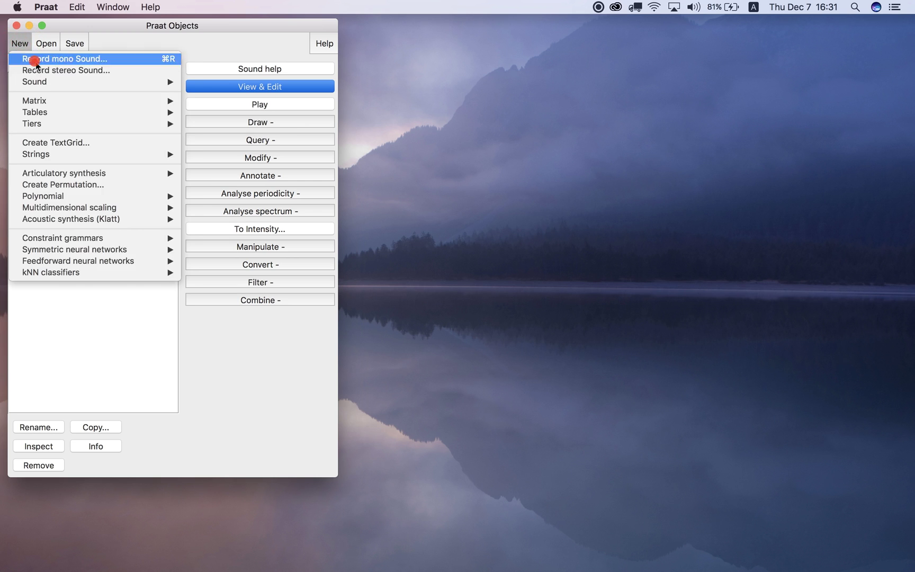
left_click(36, 61)
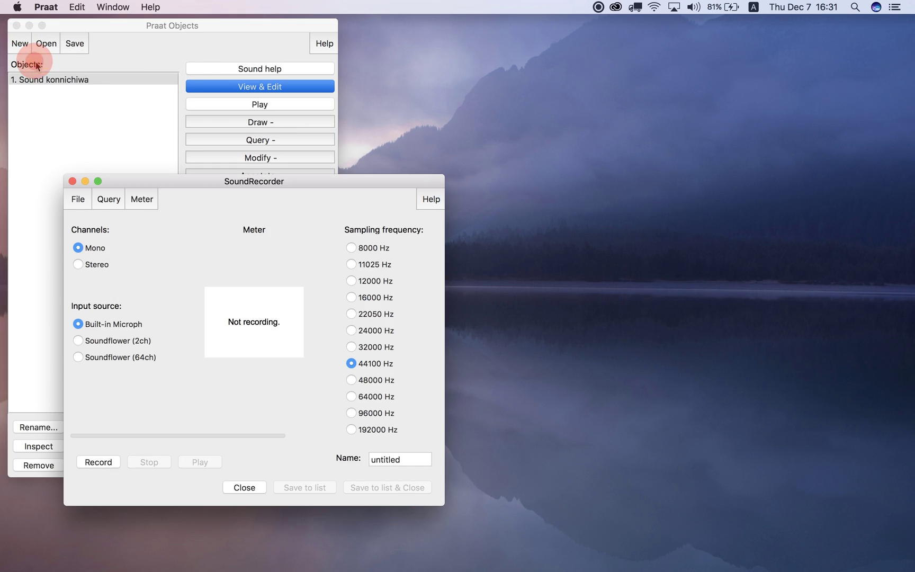
left_click(105, 460)
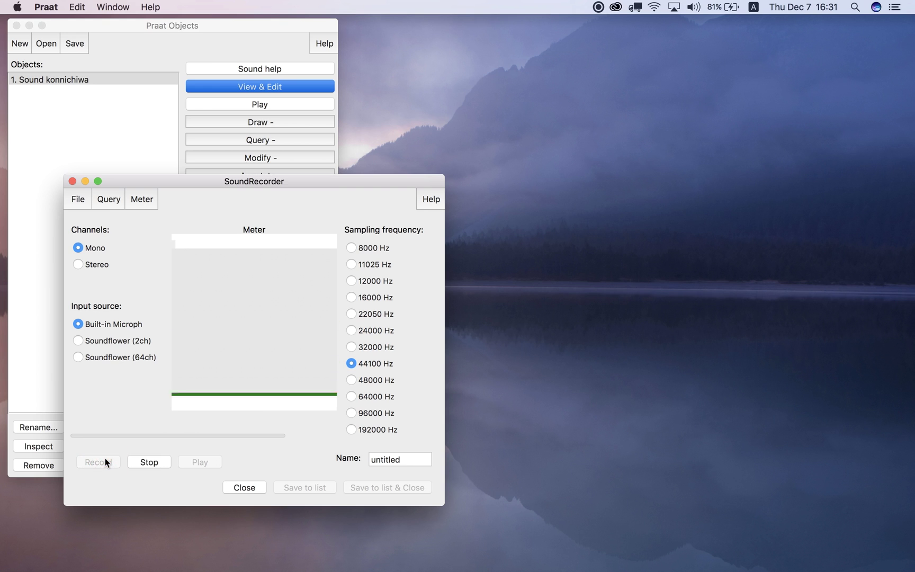
left_click(157, 463)
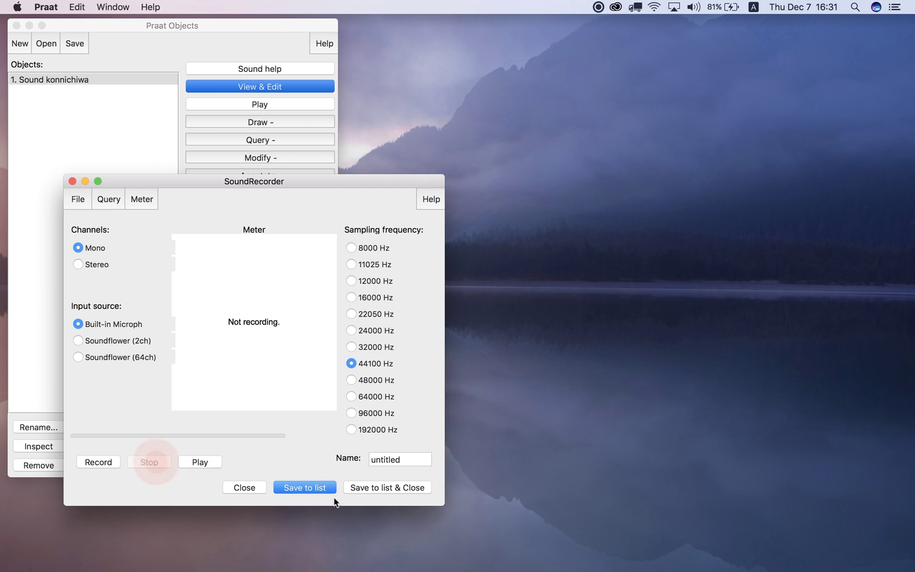
left_click(315, 489)
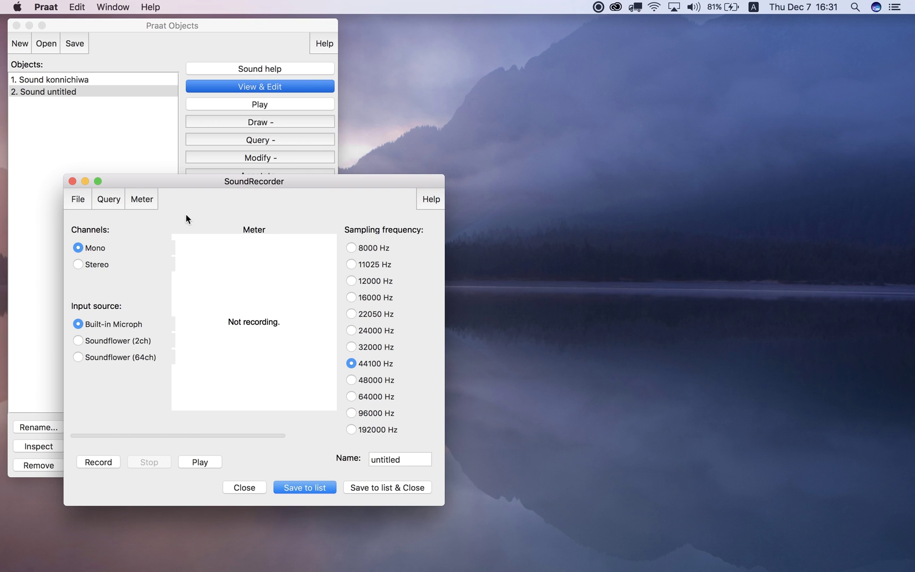
left_click(73, 181)
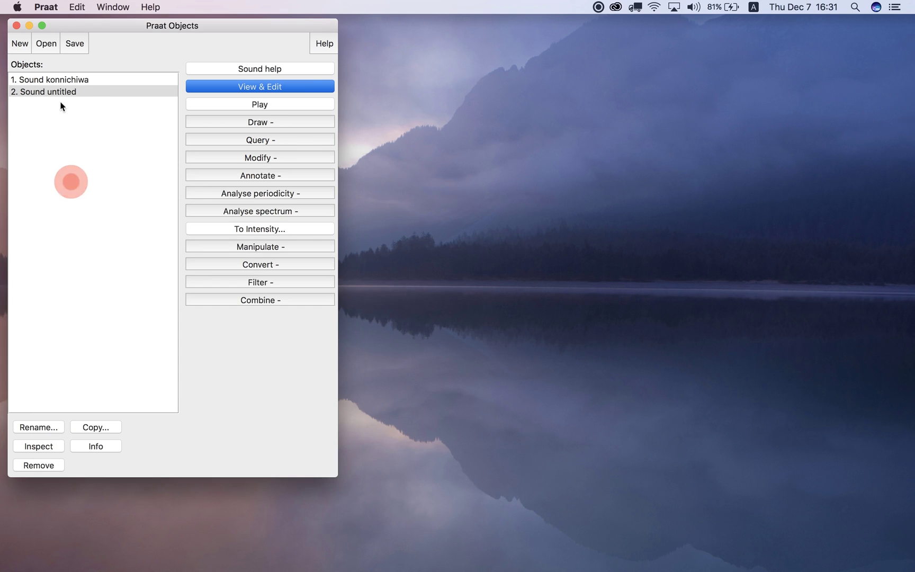
- Rename the second recorded sound as hithere
left_click(42, 427)
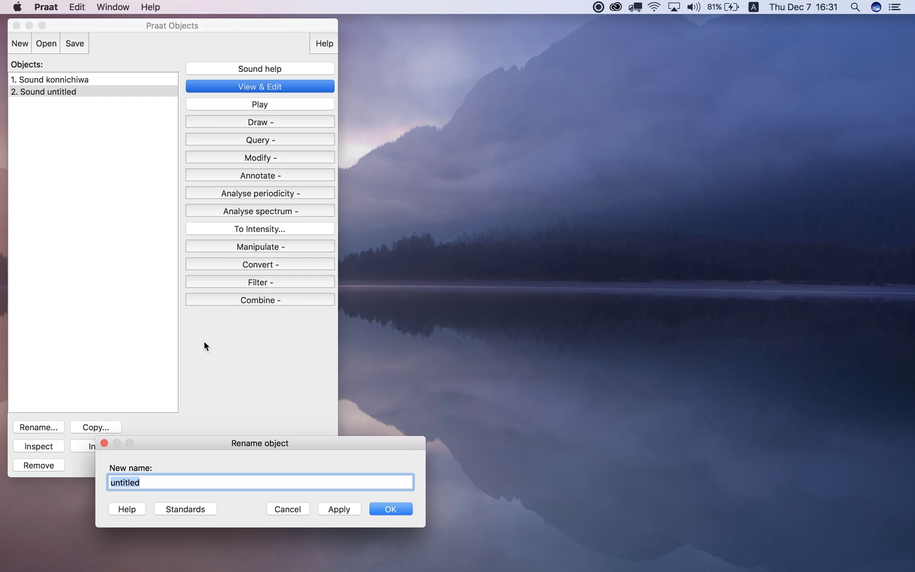
type("hithere")
left_click(396, 509)
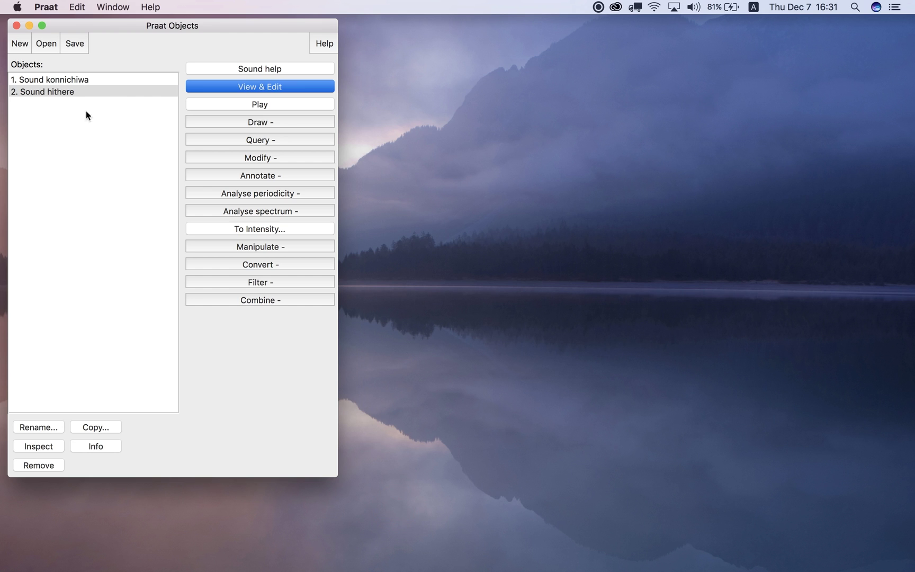
- Open the konnichiwa sound for editing and cut about 0.85 s of silence before the speech
left_click(81, 78)
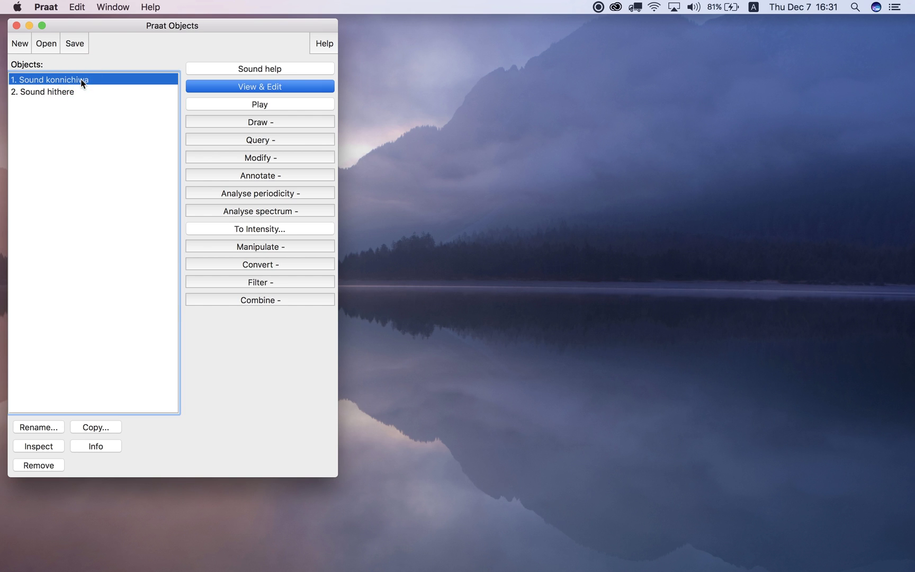
left_click(212, 88)
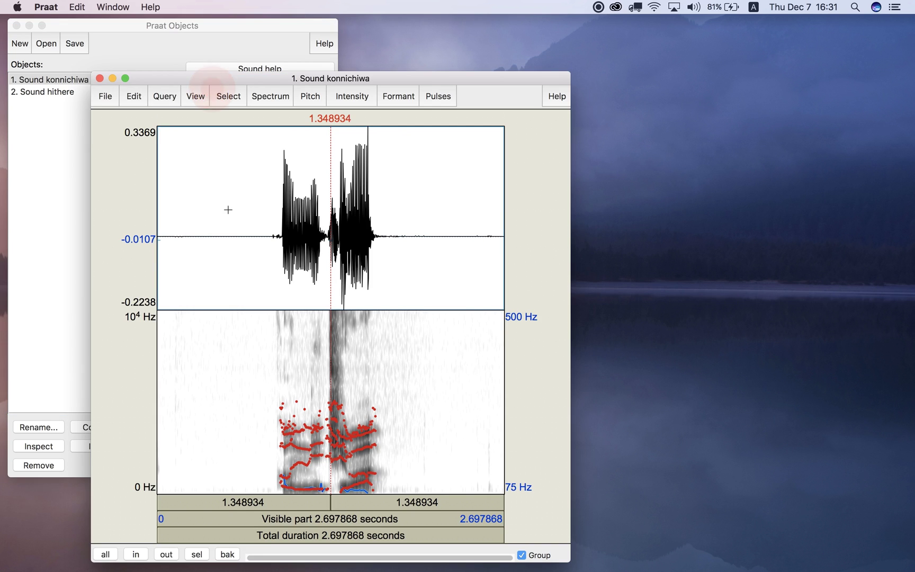
left_click_drag(265, 239, 57, 199)
left_click(134, 96)
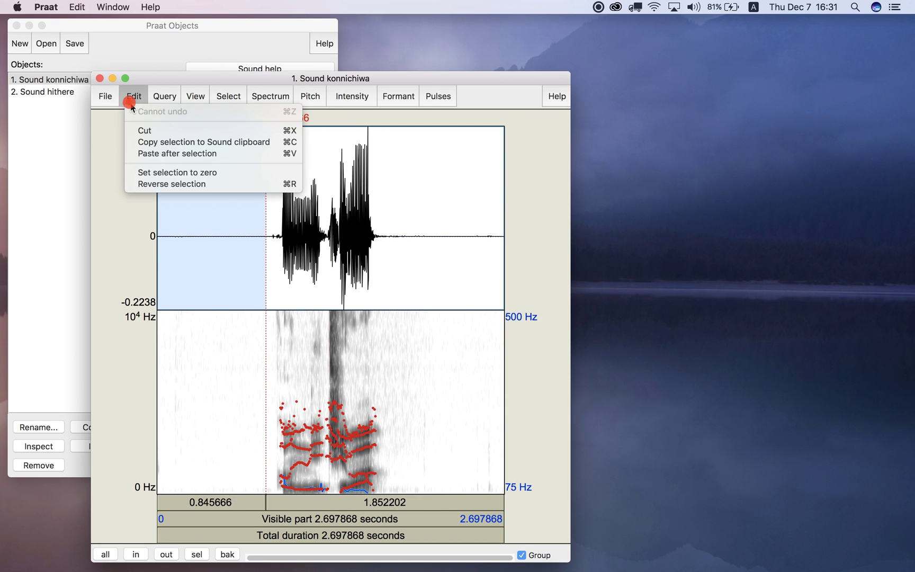
left_click(146, 134)
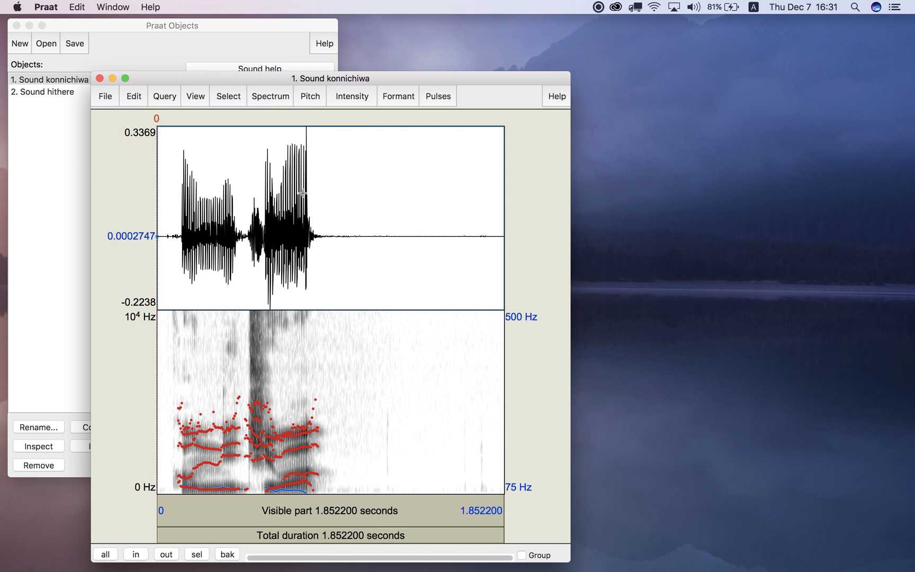
- Cut about 0.86 s of silence after the speech in the konnichiwa sound and close its editor
left_click_drag(343, 235, 610, 211)
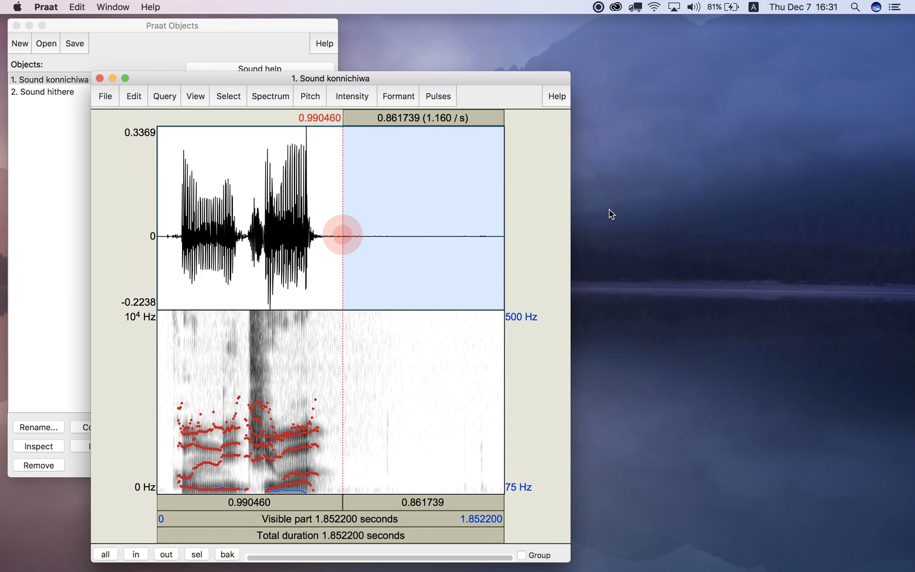
left_click(134, 101)
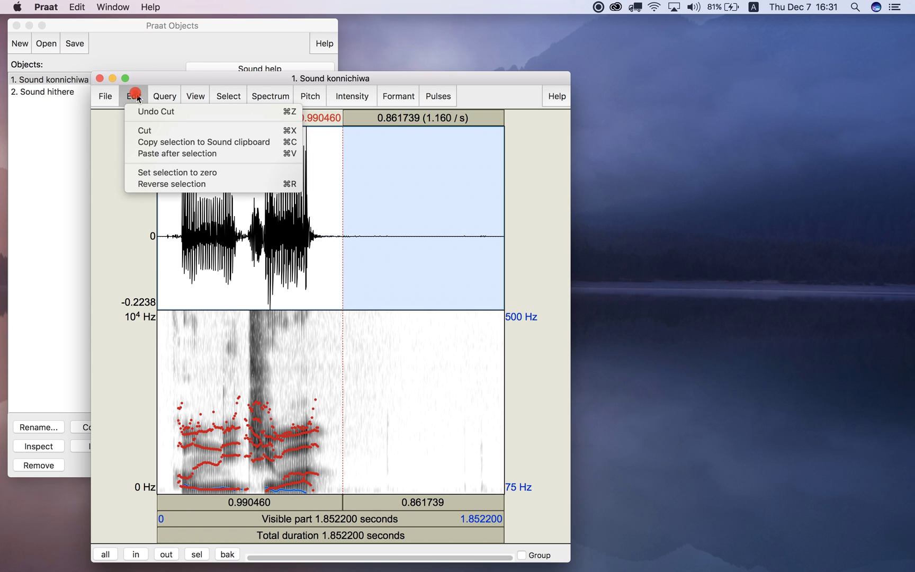
left_click(290, 131)
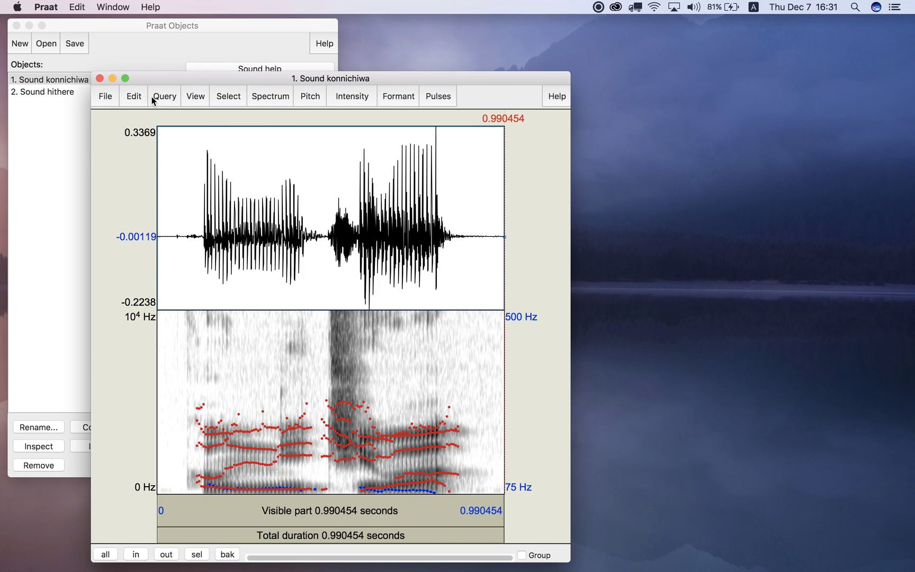
left_click(100, 78)
- Open the hithere sound for editing and cut about 1.02 s of silence before the speech
left_click(74, 96)
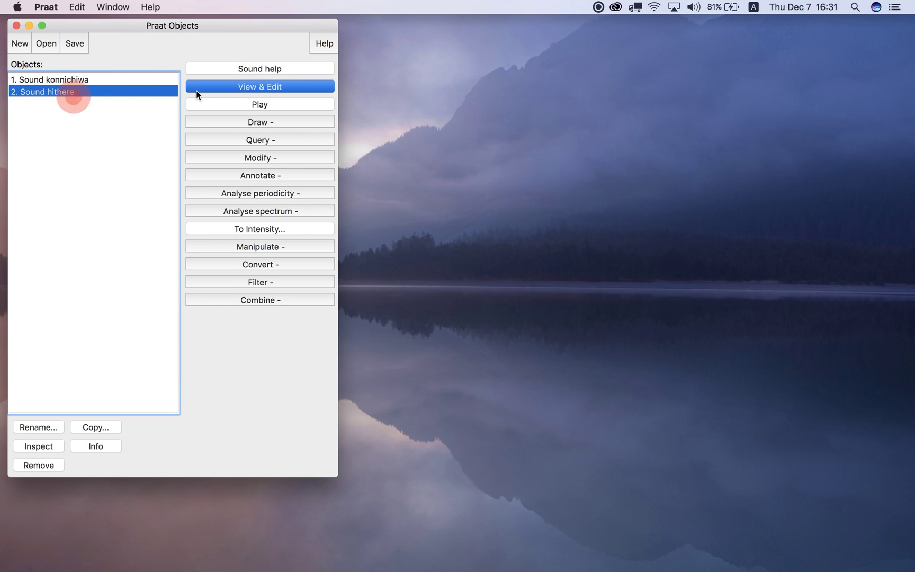
left_click(227, 87)
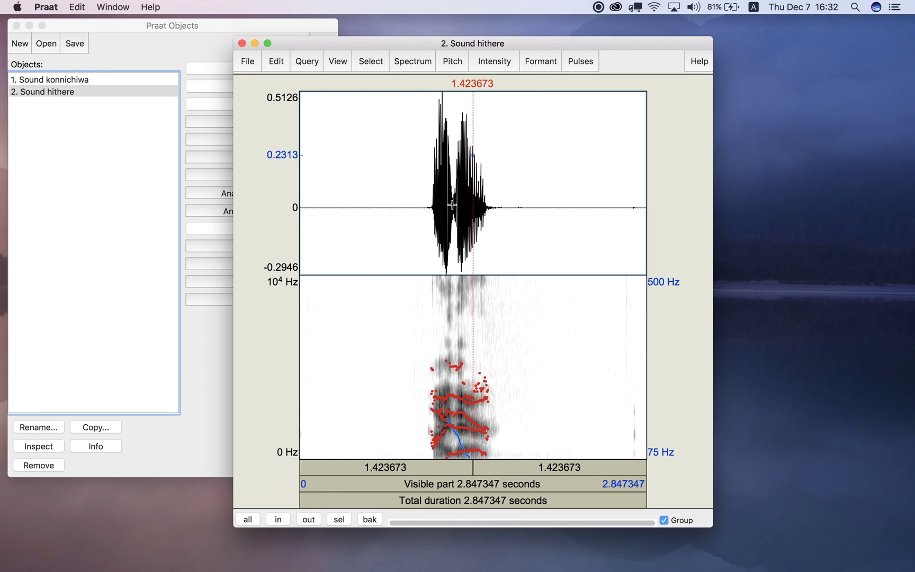
mouse_move(422, 207)
left_mouse_down()
mouse_move(364, 200)
mouse_move(212, 154)
left_mouse_up()
key("super+x")
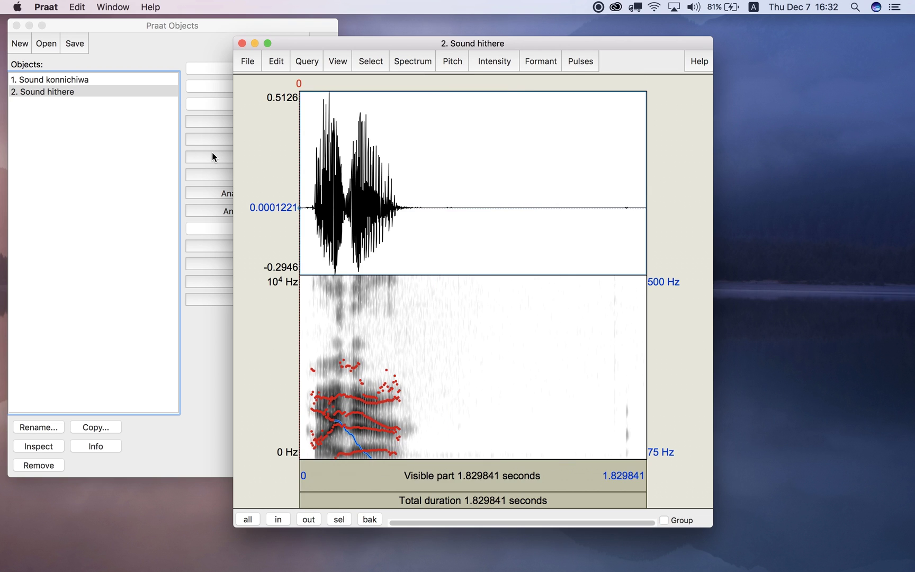
- Cut the silence after the speech in the hithere sound, trimming it to about 0.61 s, and close its editor
left_click_drag(424, 208, 729, 178)
key("super+x")
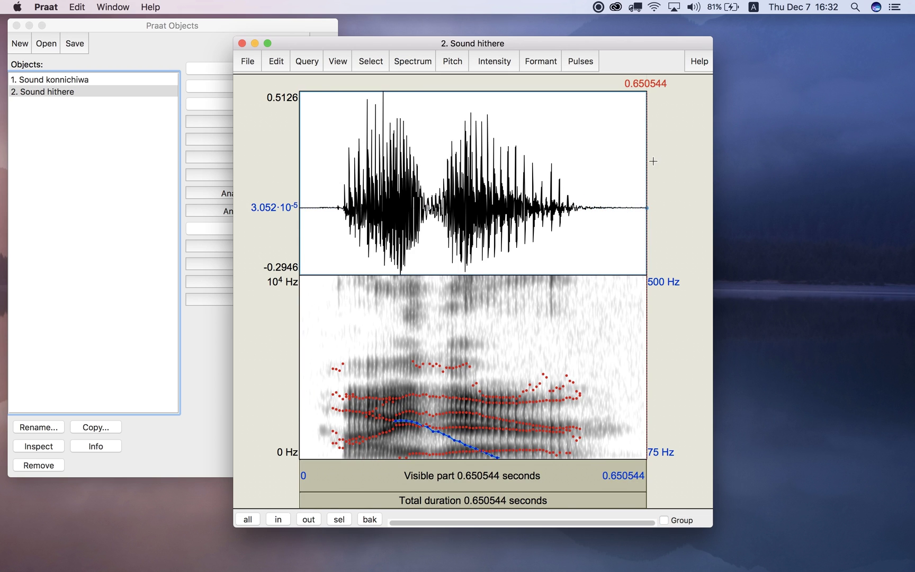
left_click(626, 207)
left_click_drag(626, 207, 670, 207)
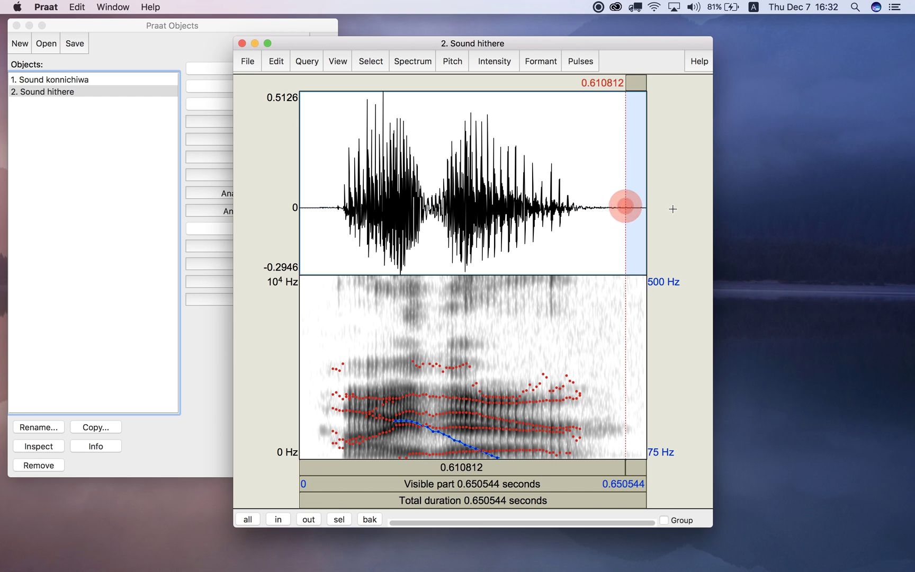
key("super+x")
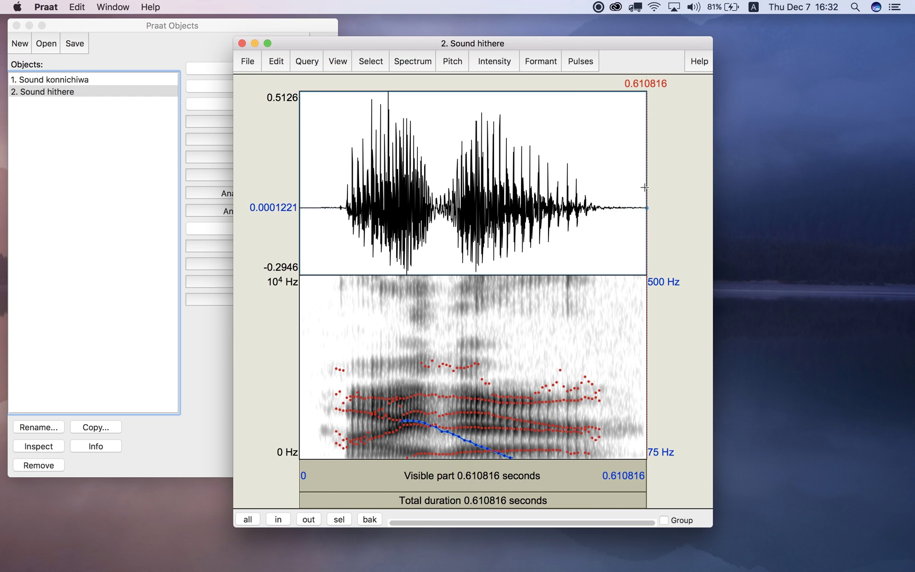
left_click(242, 43)
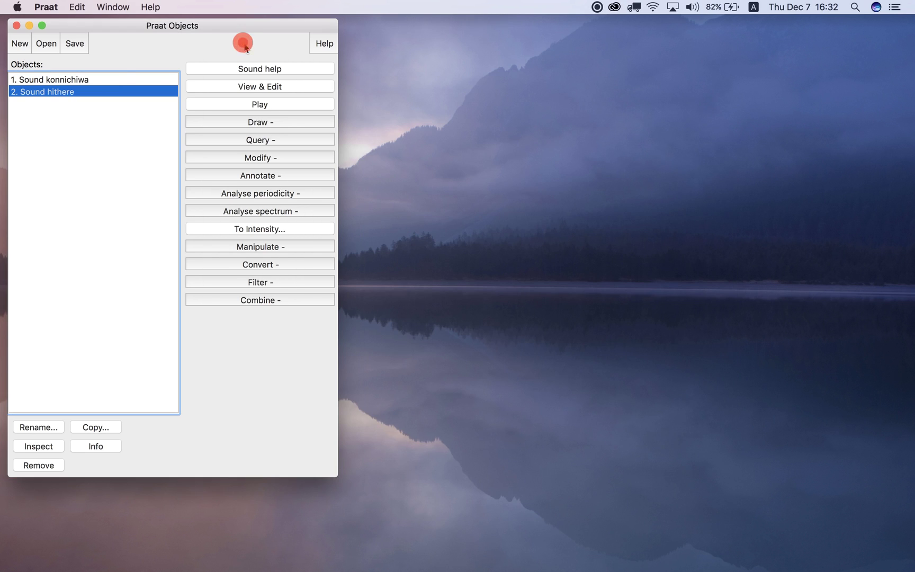
- Combine the konnichiwa and hithere sounds to stereo and open the combined sound for viewing and editing
left_click(82, 80, "shift")
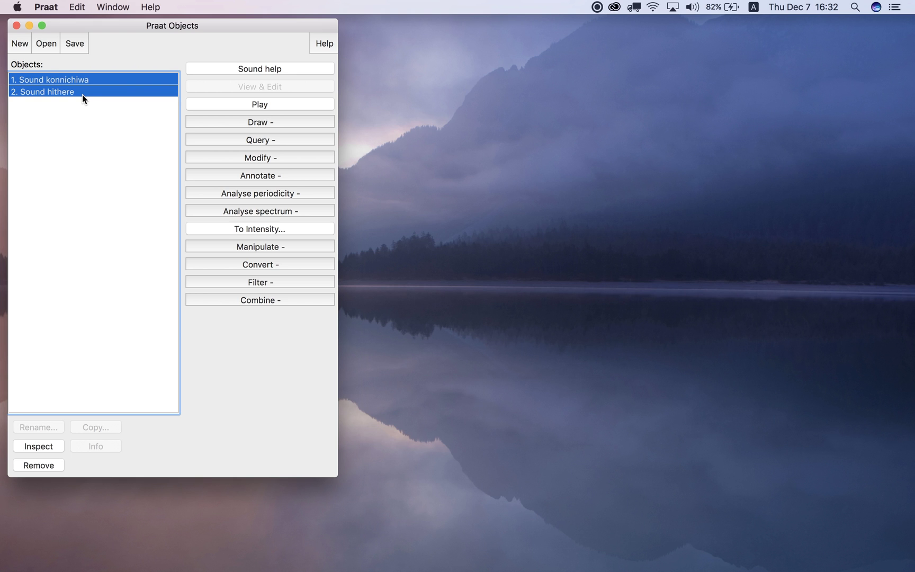
left_click(272, 303)
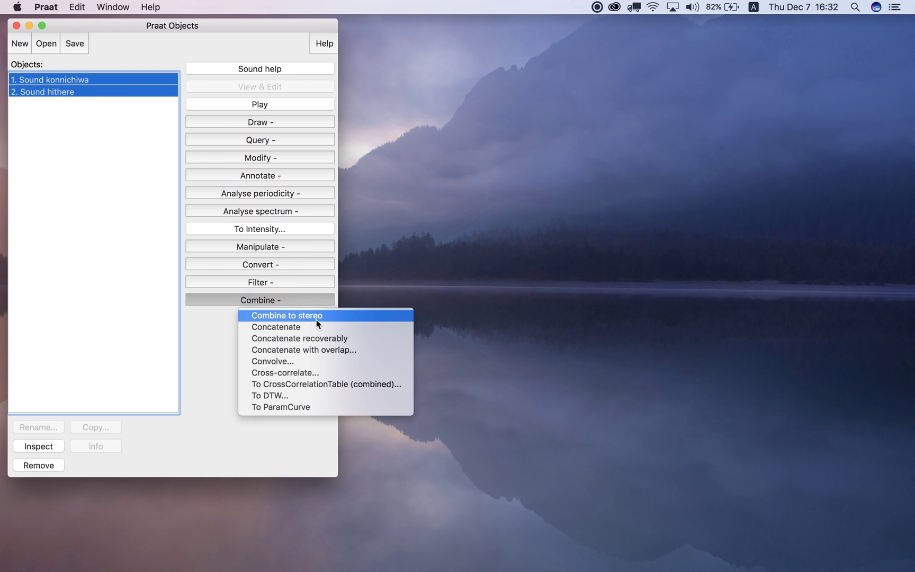
left_click(334, 315)
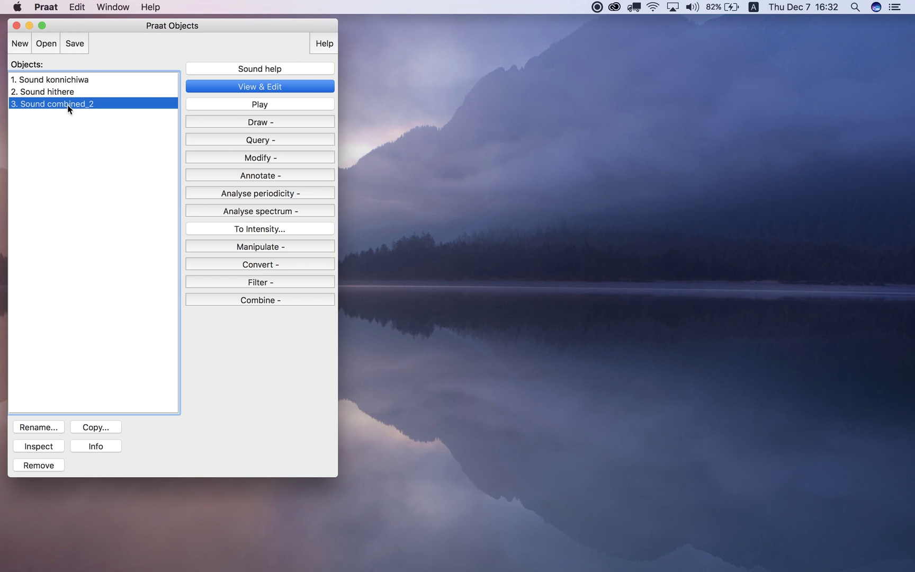
left_click(237, 88)
left_click_drag(190, 51, 423, 20)
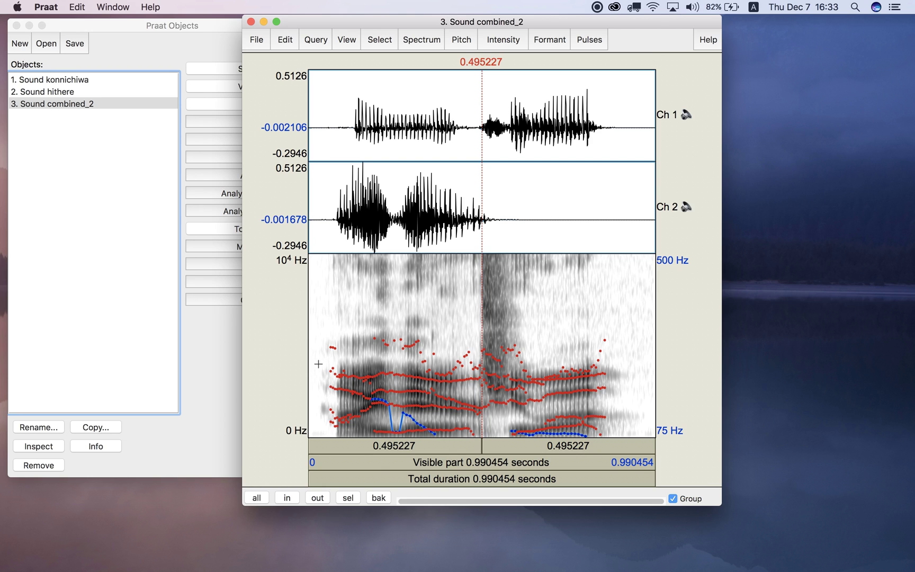
- Play the whole combined stereo sound to hear both channels, and close its editor
left_click(416, 465)
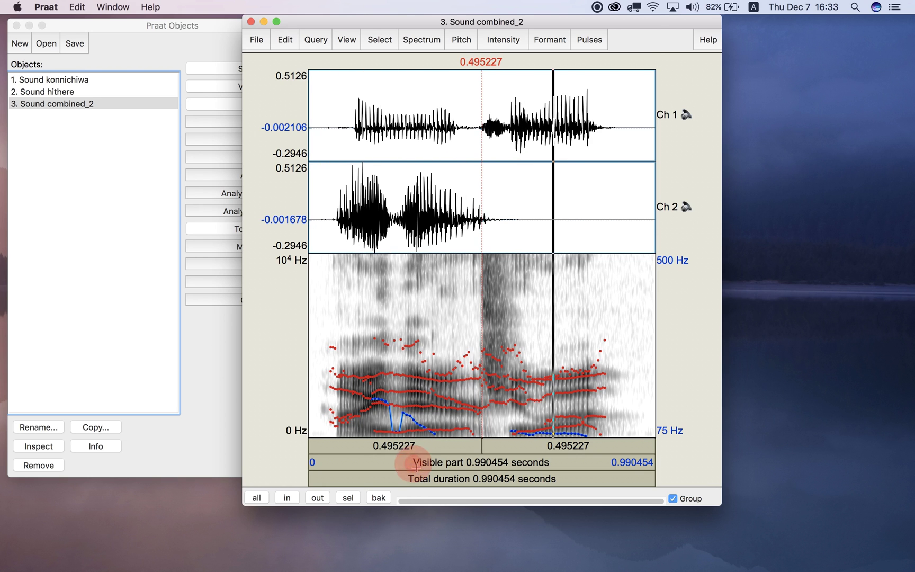
left_click(417, 466)
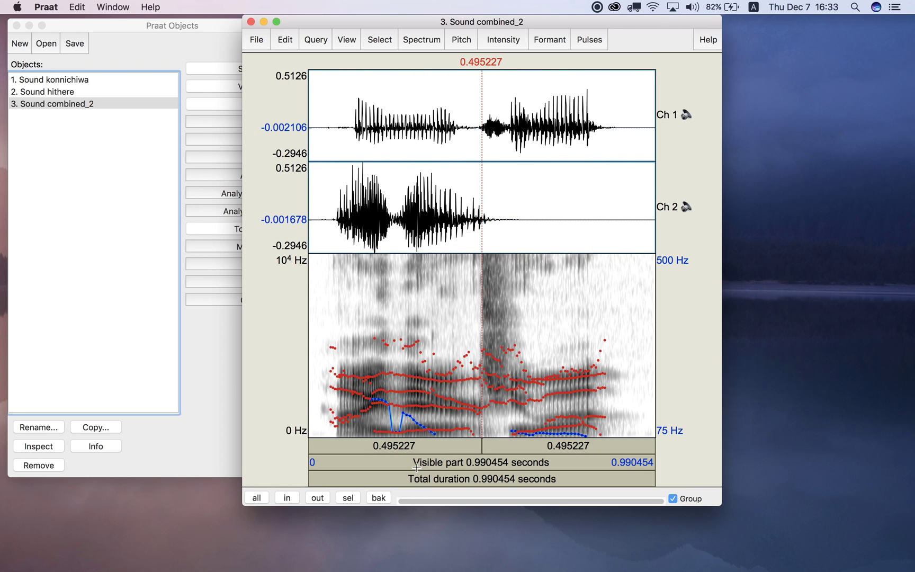
left_click(416, 466)
left_click(251, 21)
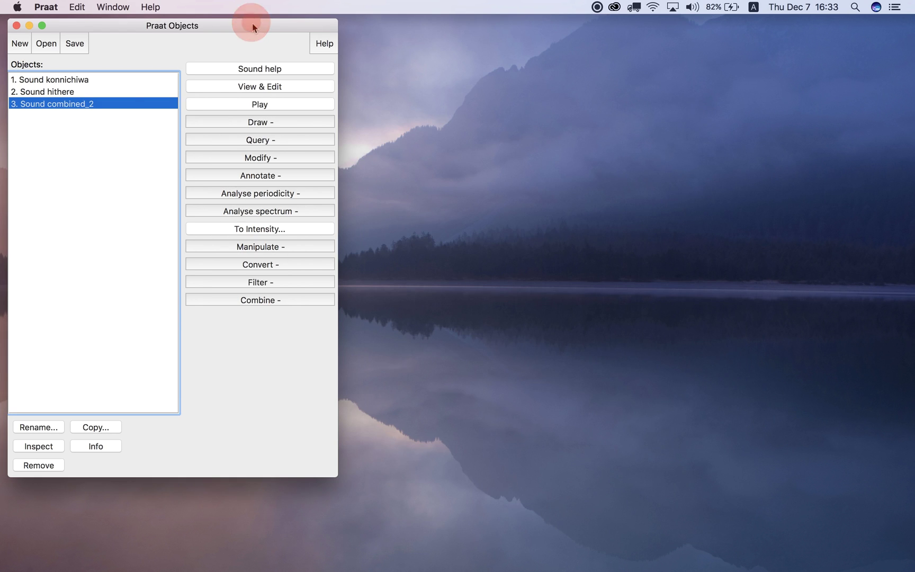
- Concatenate the konnichiwa and hithere sounds into one sound
left_click(81, 81)
left_click_drag(81, 82, 74, 96)
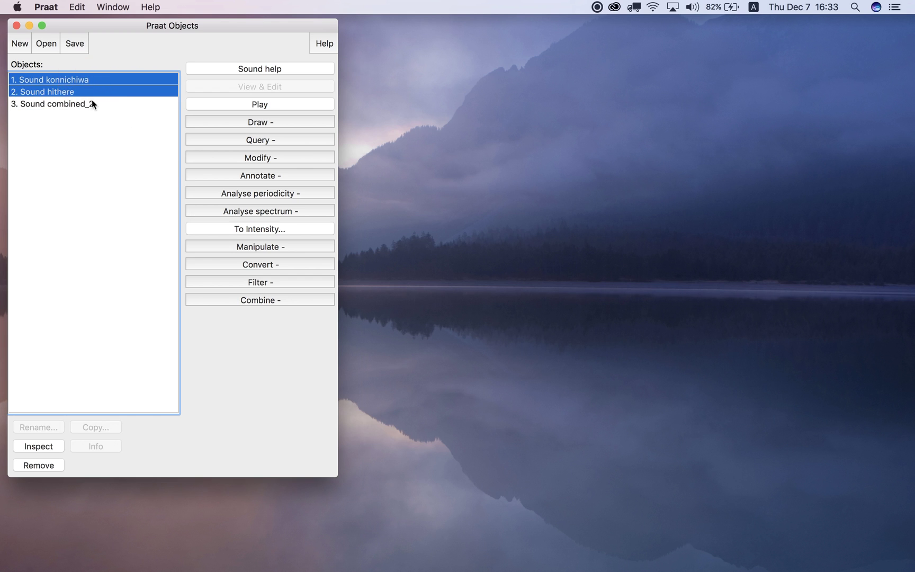
left_click(269, 302)
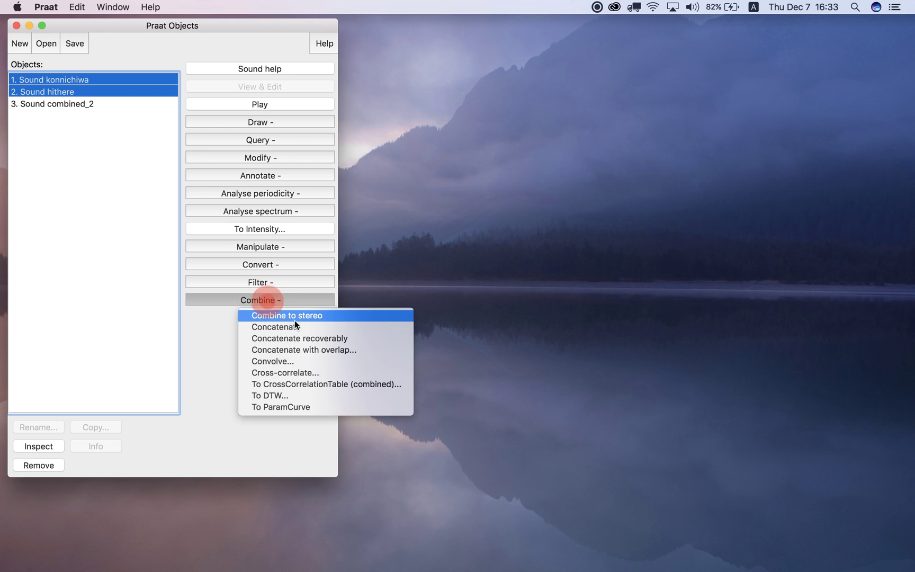
left_click(325, 328)
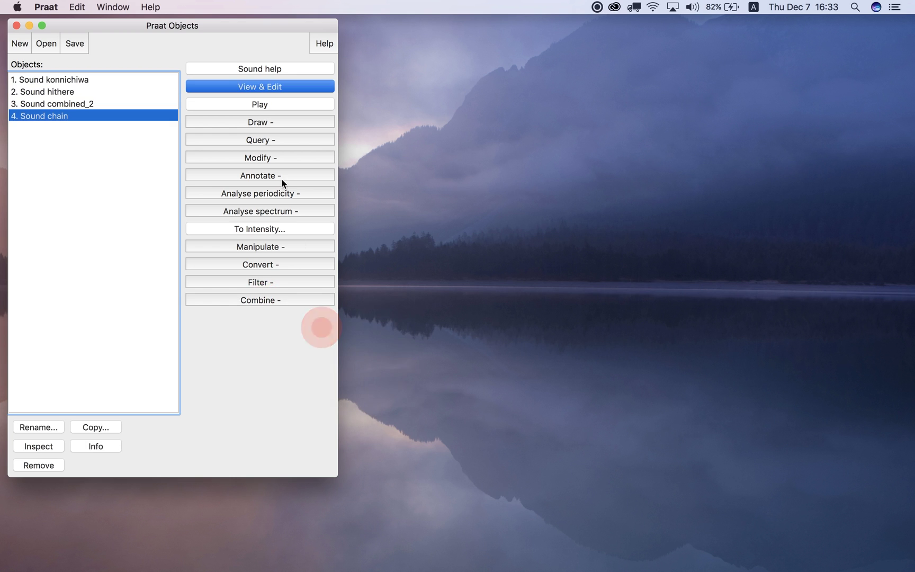
- Open the concatenated sound for viewing, play its whole visible part, and close its editor
left_click(231, 89)
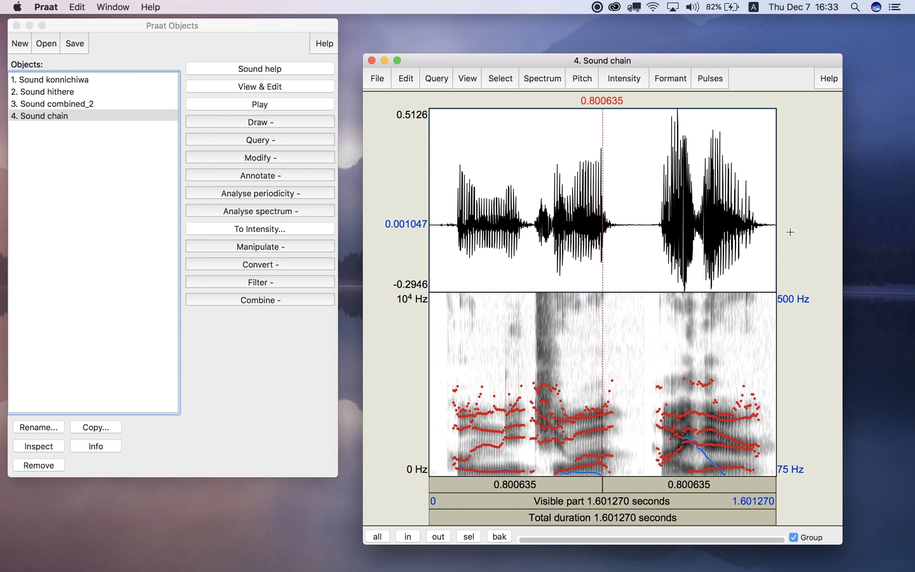
left_click(544, 501)
left_click(371, 61)
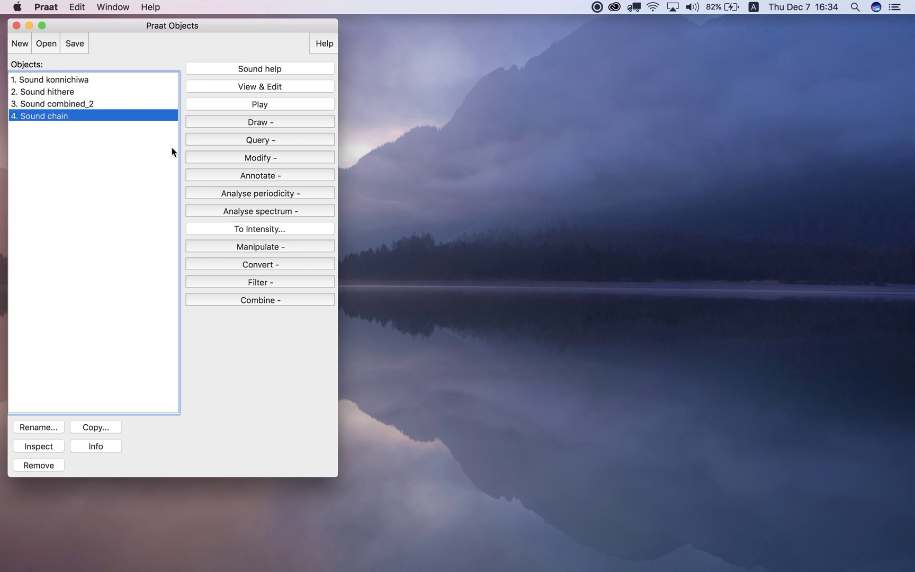
- Concatenate the konnichiwa and hithere sounds recoverably and open the resulting sound together with its TextGrid
left_click_drag(65, 81, 66, 94)
left_click(260, 300)
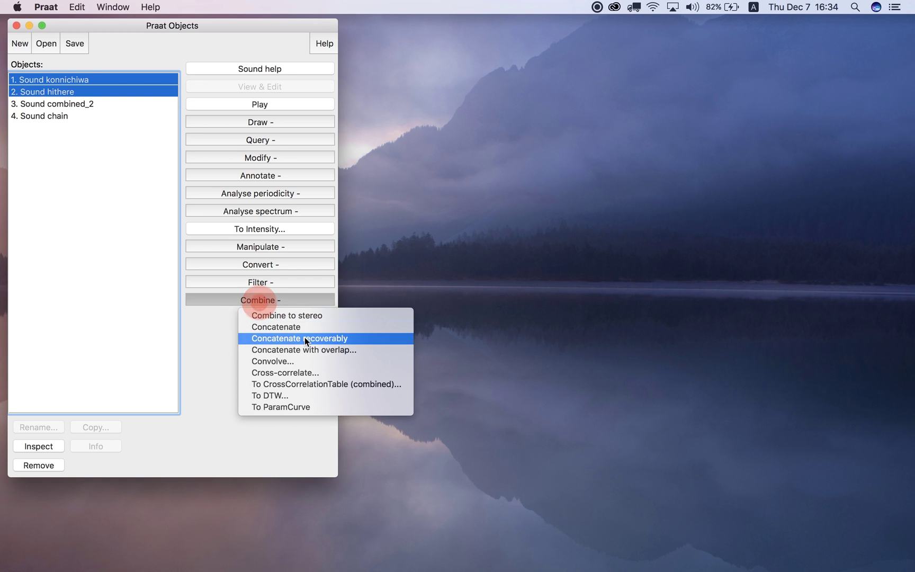
left_click(345, 340)
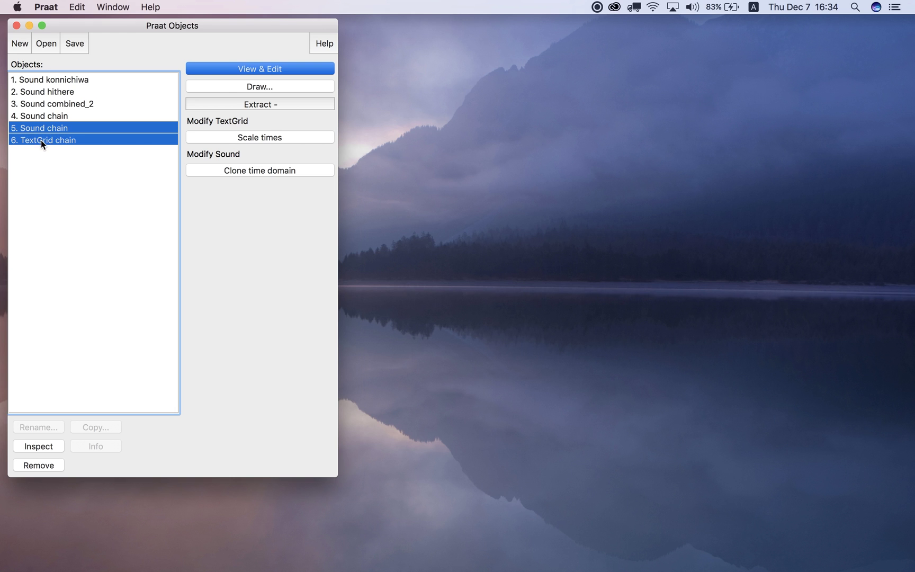
left_click(270, 67)
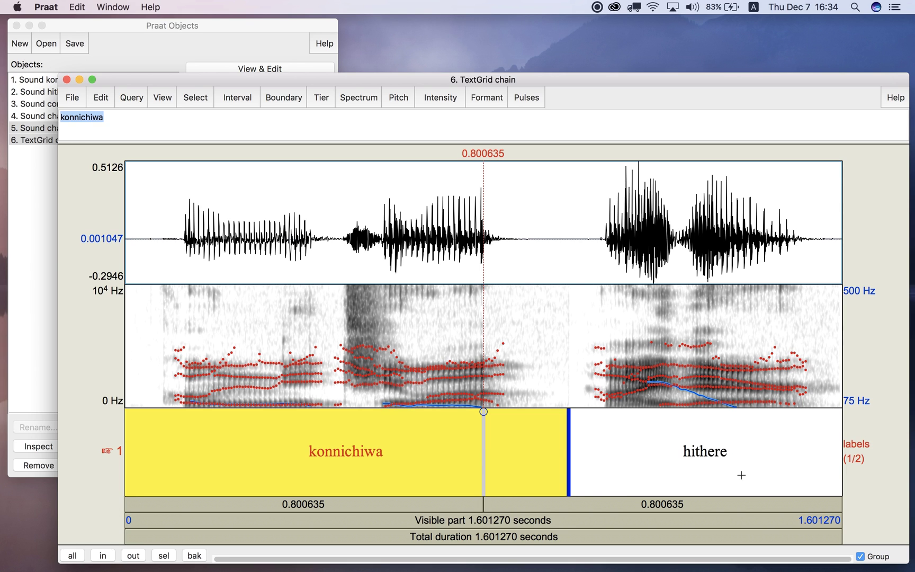
- Inspect the konnichiwa and hithere intervals in the TextGrid, close its editor, and clear the object selection
left_click(680, 476)
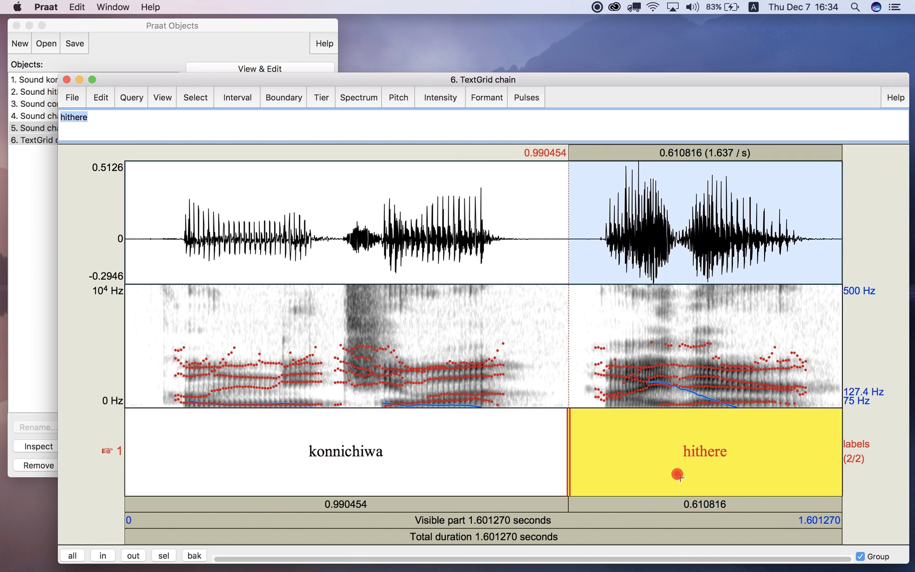
left_click(547, 436)
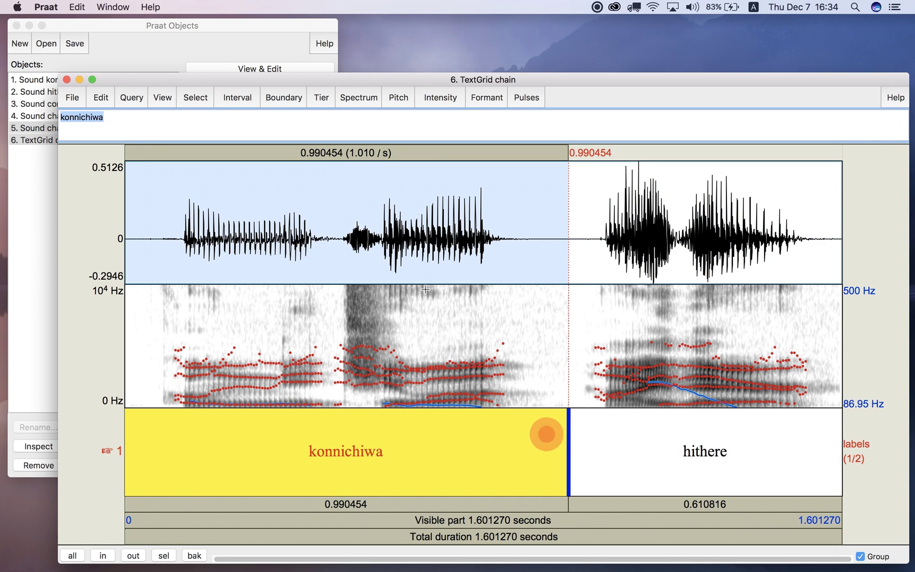
left_click(643, 462)
left_click(451, 450)
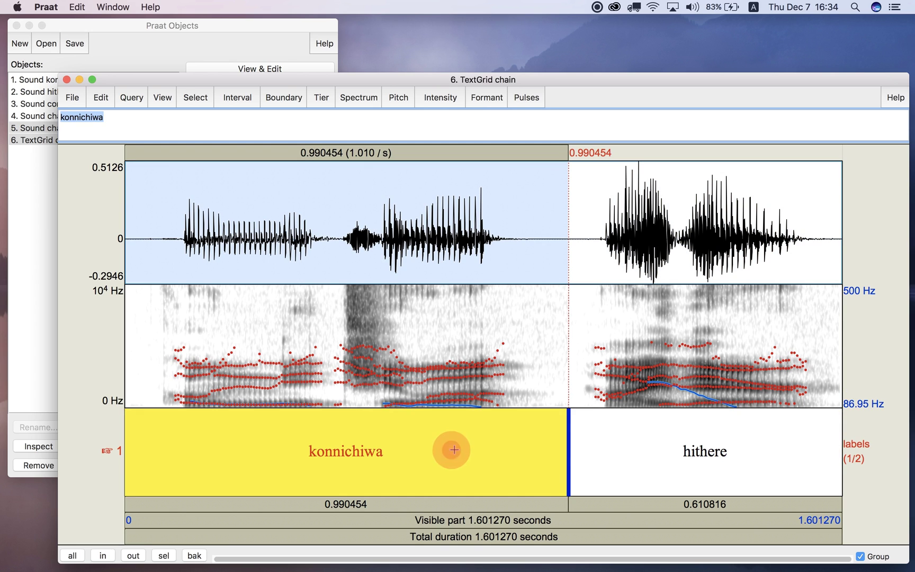
left_click(67, 79)
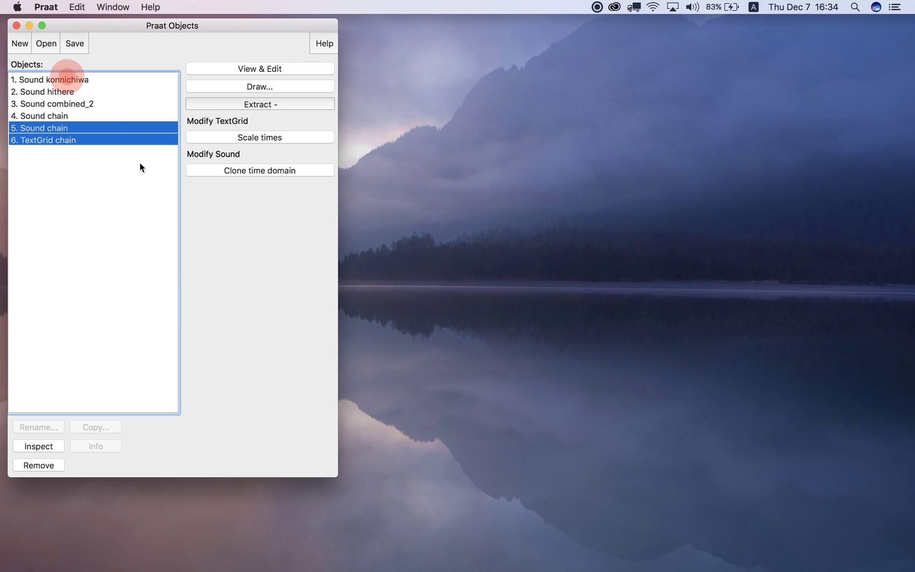
left_click(167, 195)
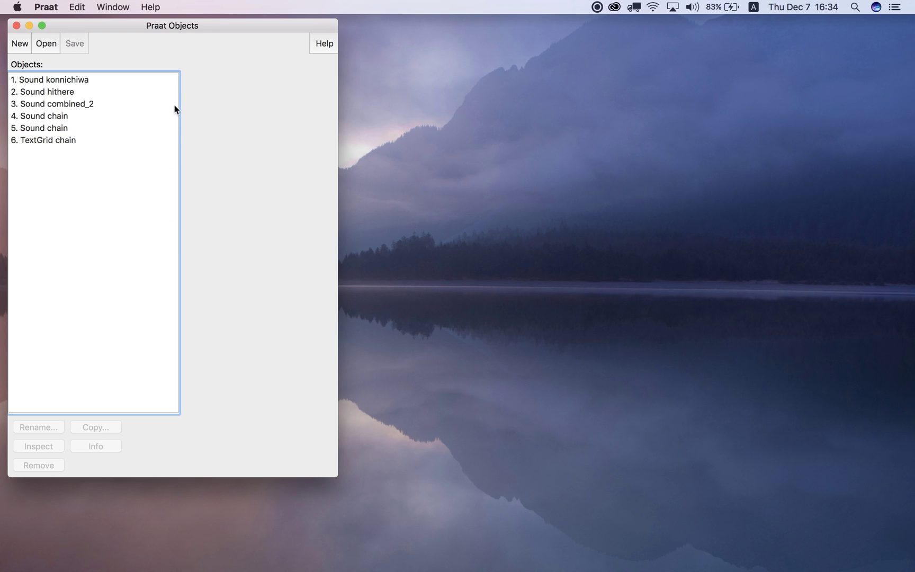
- Filter the konnichiwa sound with a pass Hann band from 500 to 1000 Hz with 100 Hz smoothing
left_click(70, 83)
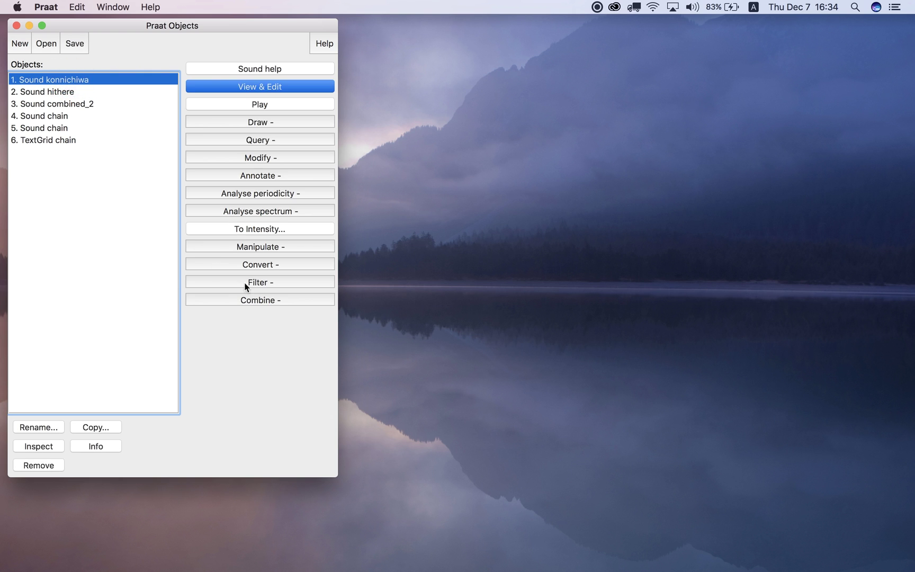
left_click(272, 283)
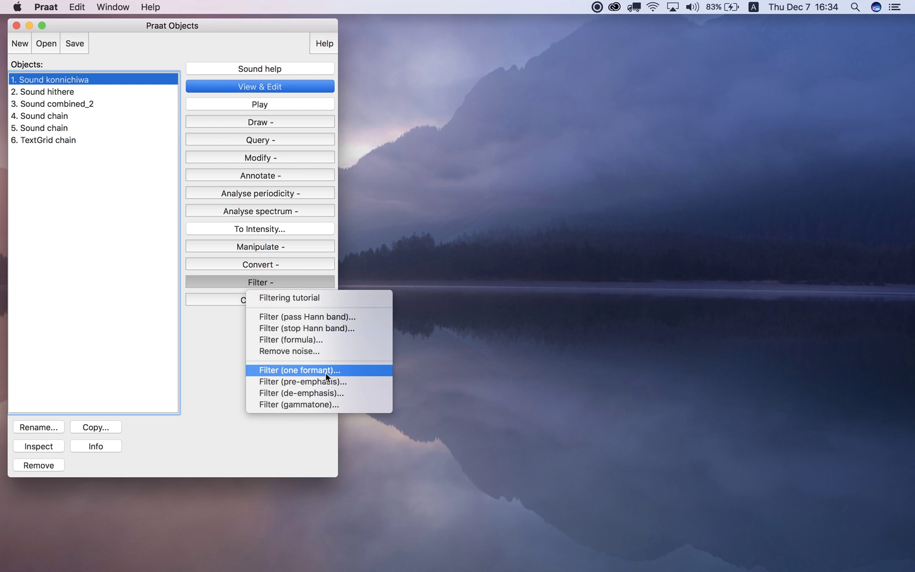
left_click(340, 315)
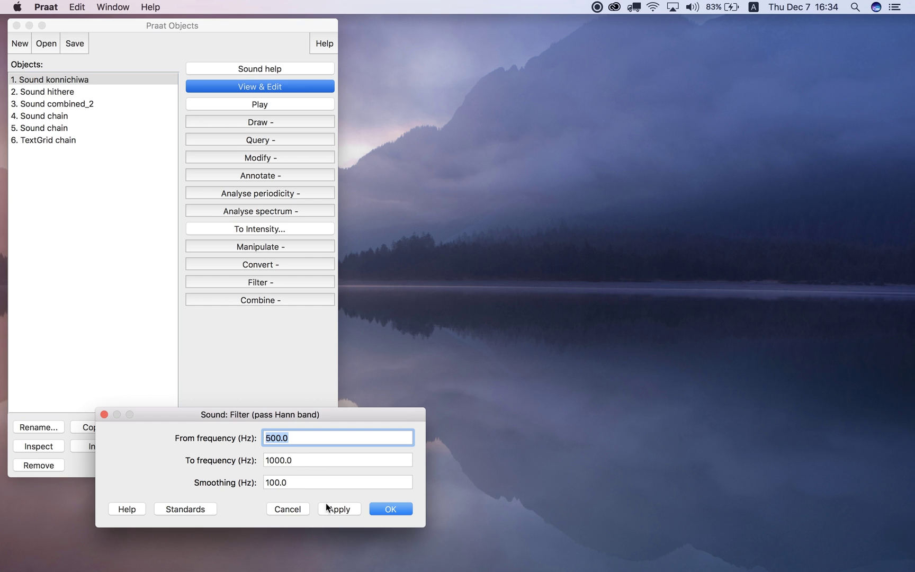
left_click(391, 509)
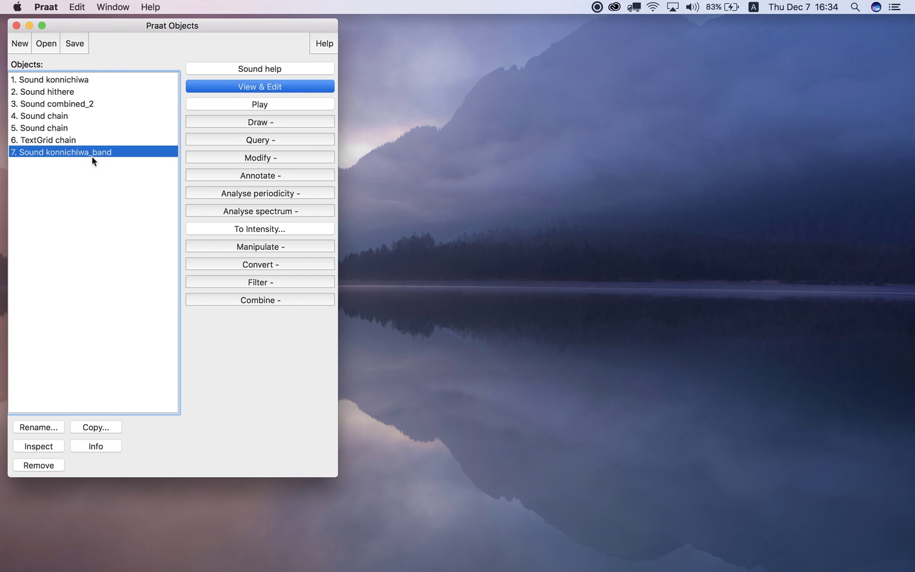
- Open the band-filtered konnichiwa sound for viewing and hide its formants and pitch contour
left_click(241, 87)
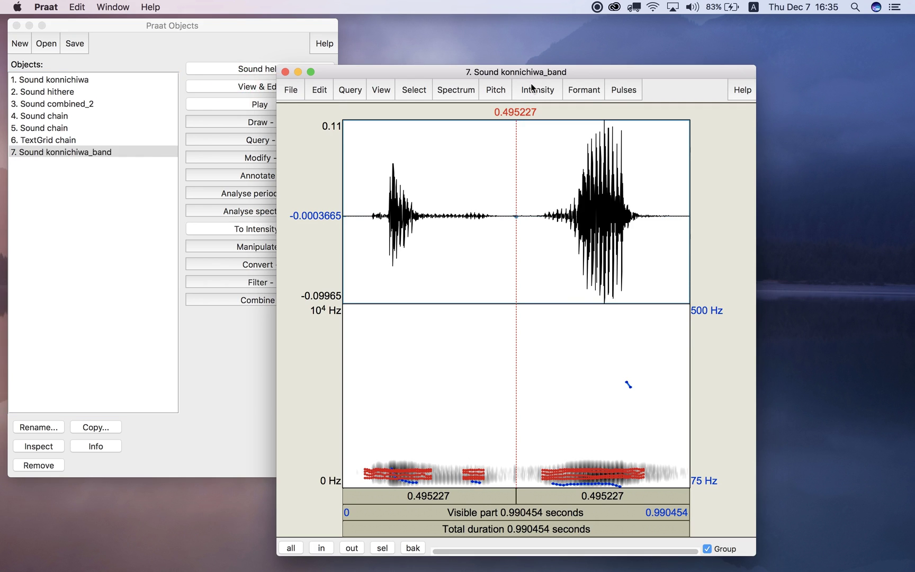
left_click(584, 90)
left_click(593, 105)
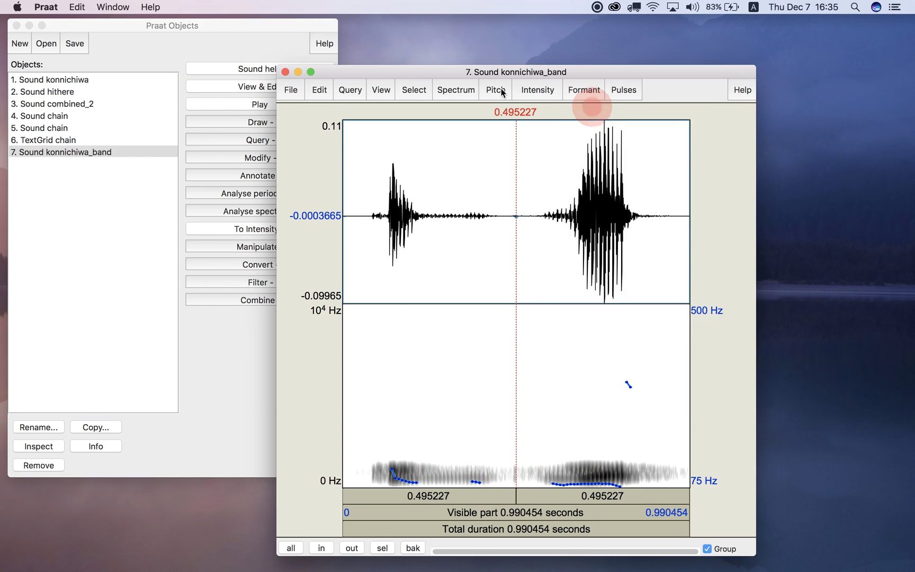
left_click(498, 90)
left_click(510, 105)
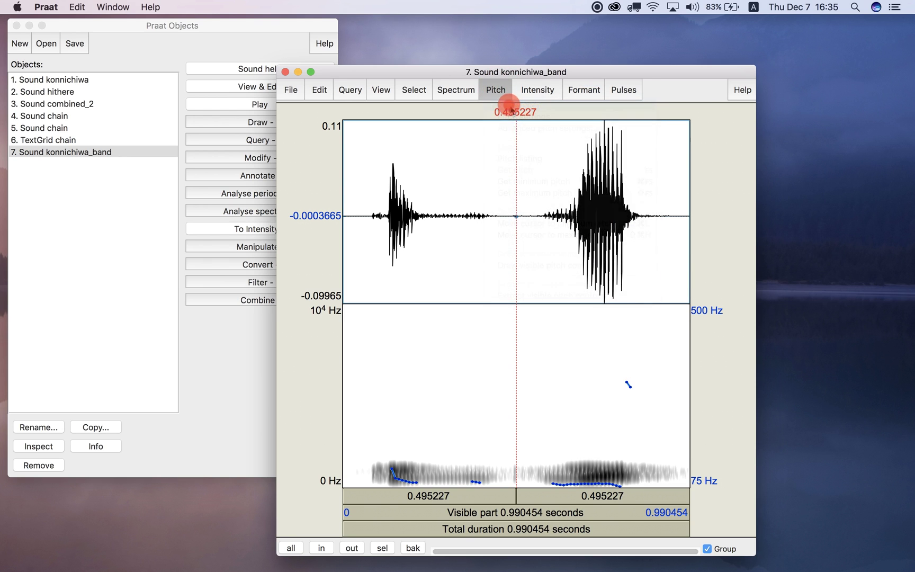
- Check the upper and lower frequency limits of the remaining band in the filtered sound's spectrogram
left_click(385, 463)
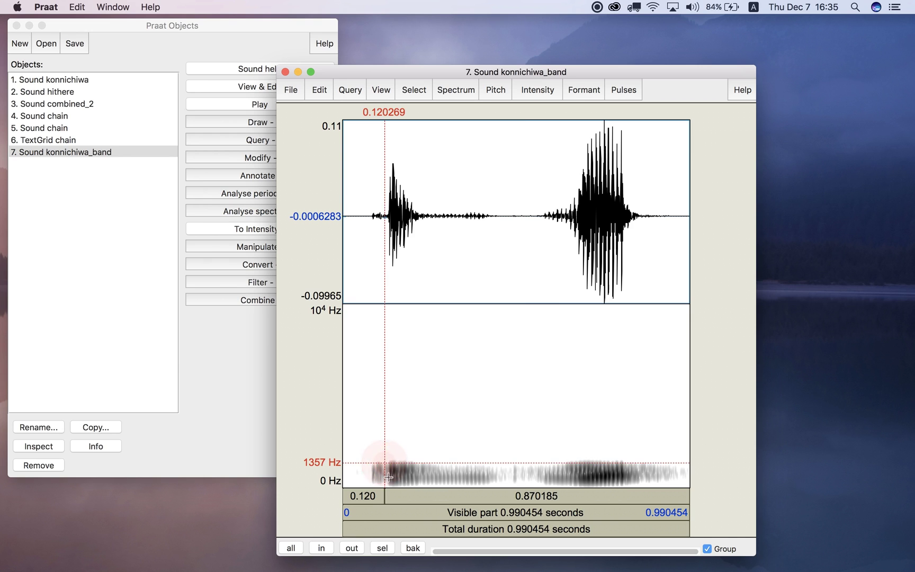
left_click(388, 483)
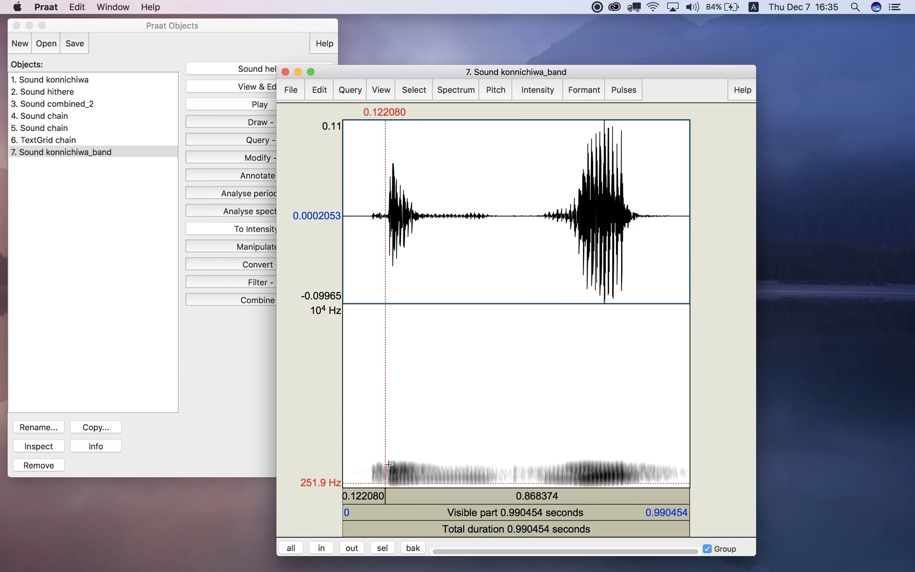
left_click(387, 460)
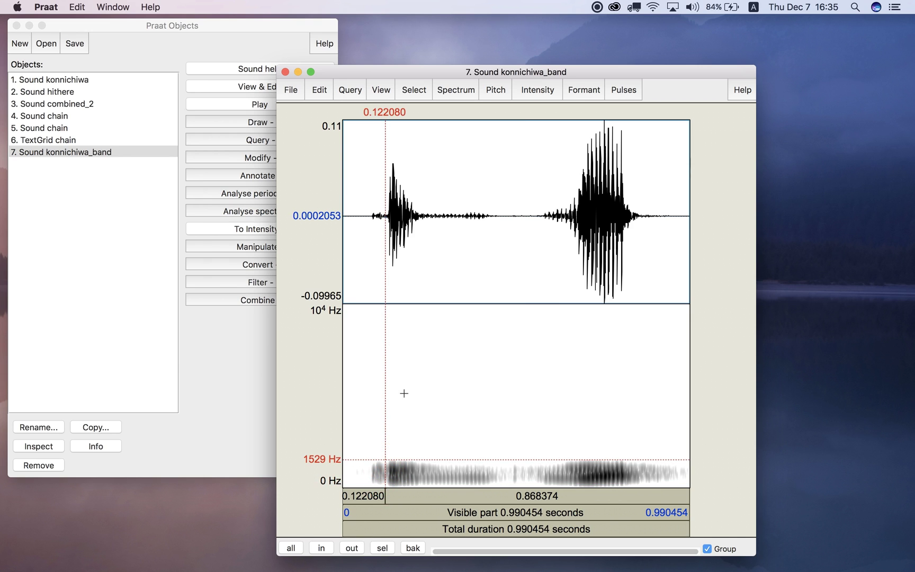
- Place the cursor at the start of the filtered sound, play the whole visible part, and close its editor
left_click(330, 213)
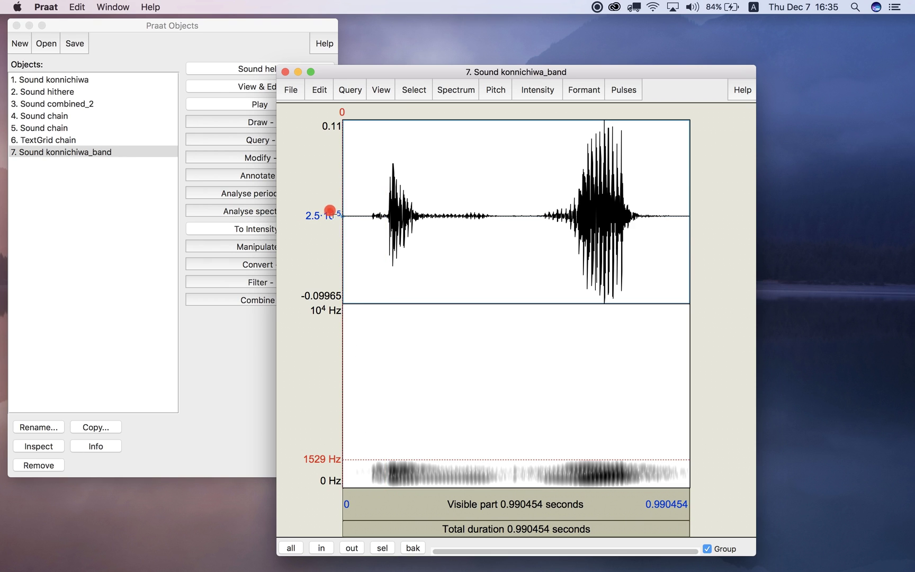
left_click(466, 500)
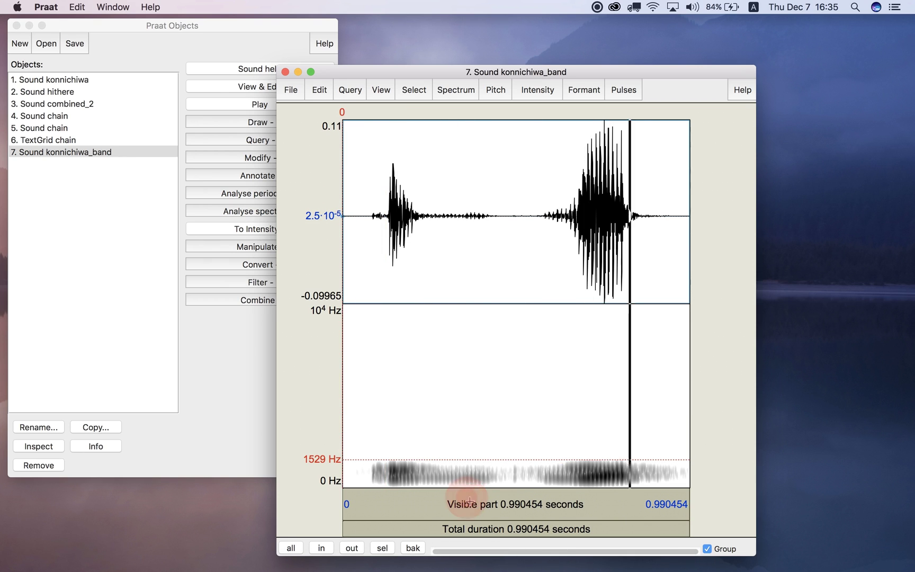
left_click(431, 507)
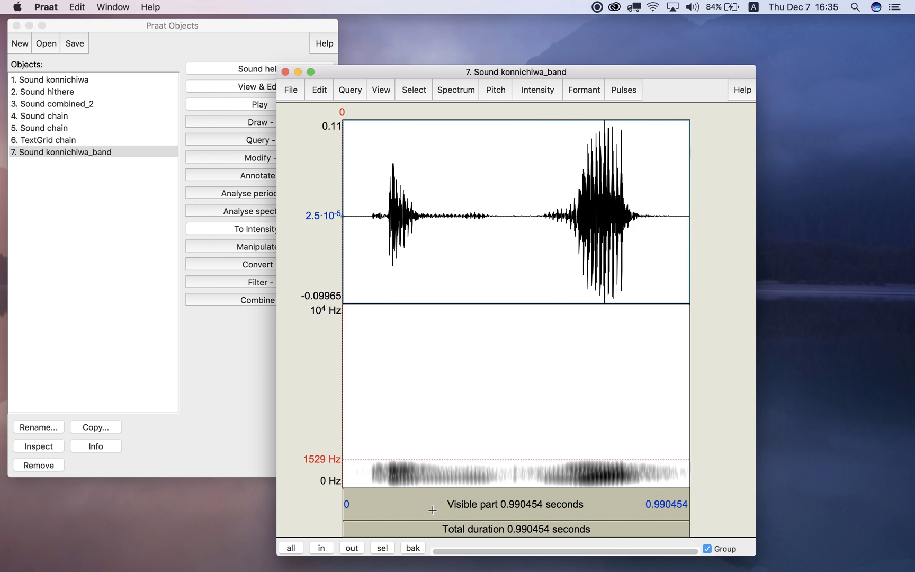
left_click(286, 72)
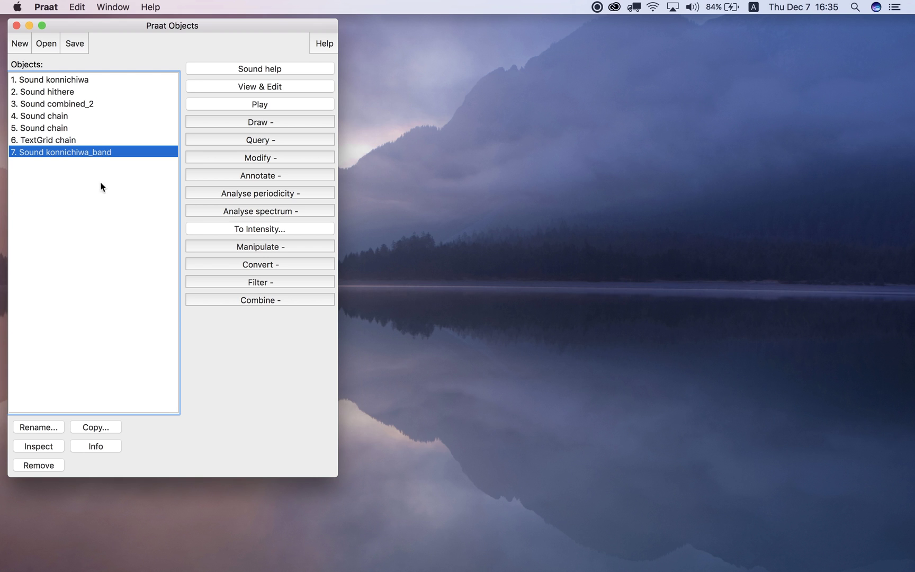
- Query the sampling frequency of the konnichiwa sound and move the info window clear of the objects window
left_click(73, 78)
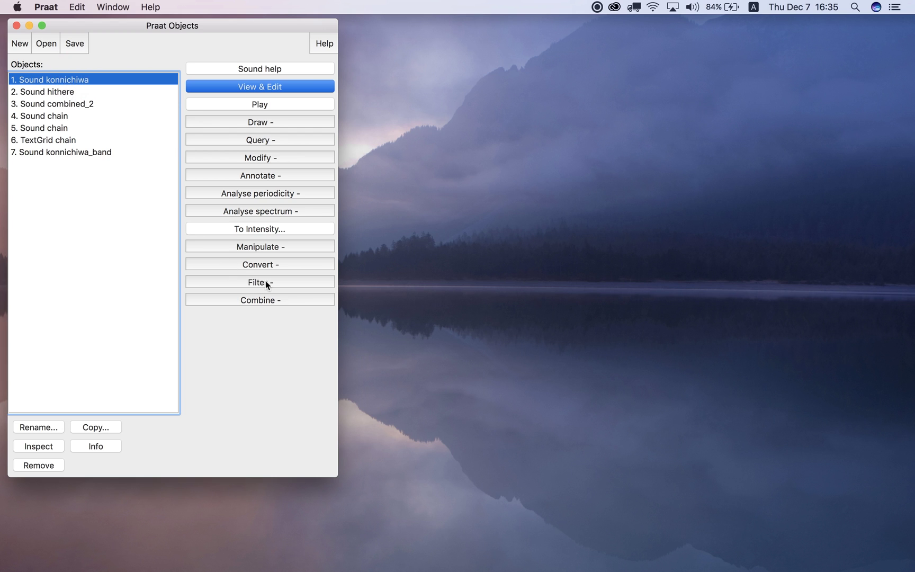
left_click(292, 142)
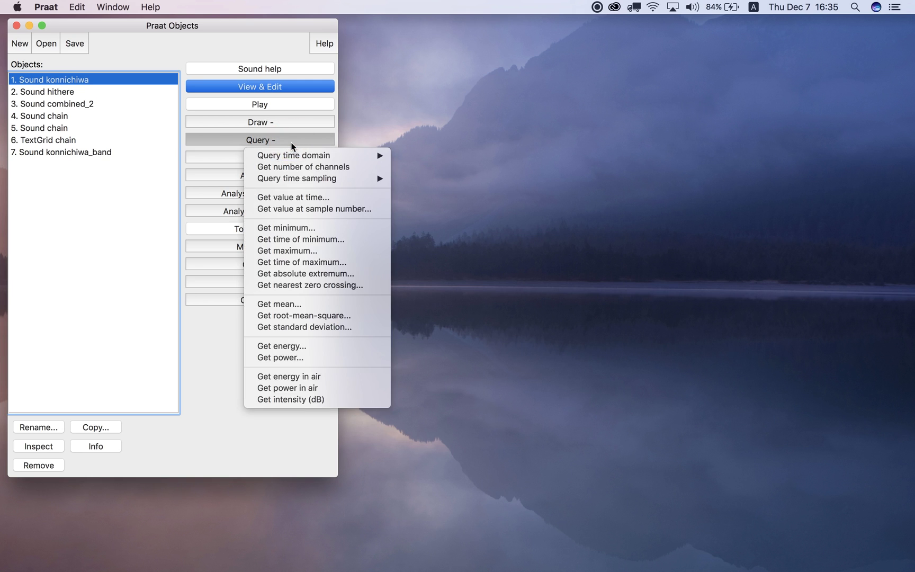
mouse_move(341, 179)
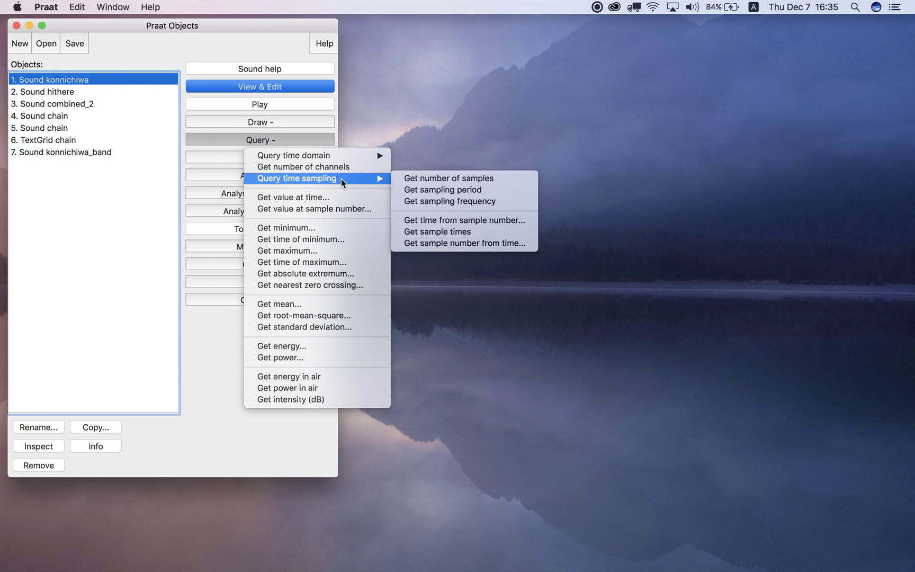
left_click(482, 205)
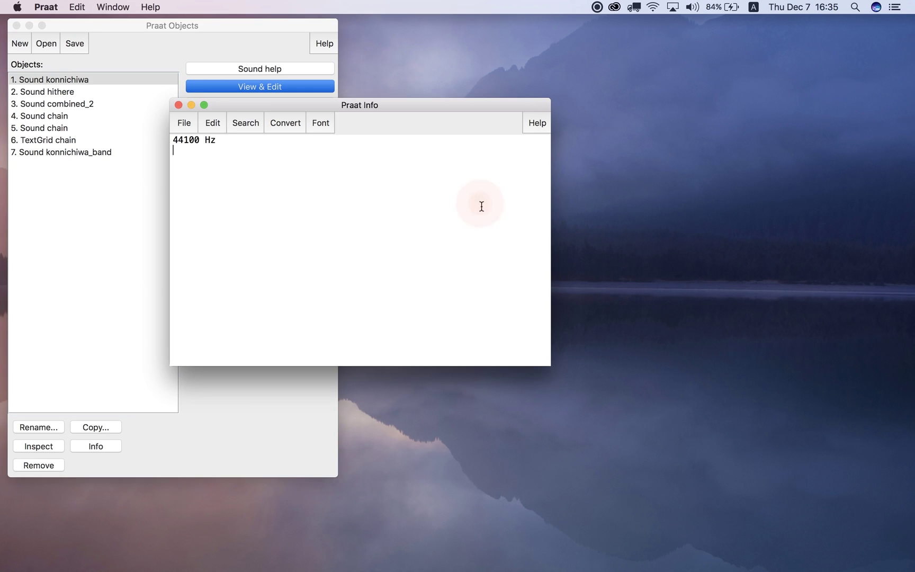
left_click_drag(324, 108, 527, 54)
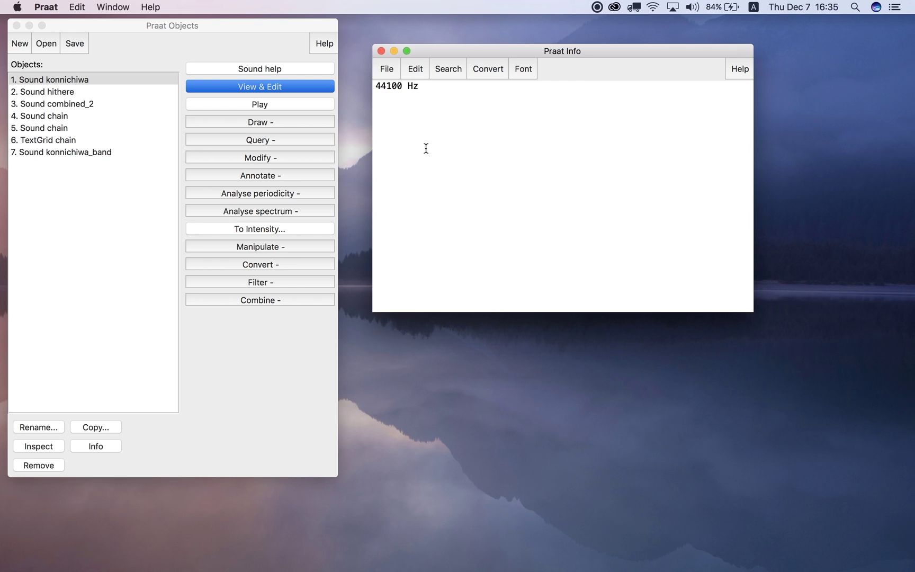
- Close the info window and resample the konnichiwa sound to 11025 Hz with a precision of 50 samples
left_click(381, 51)
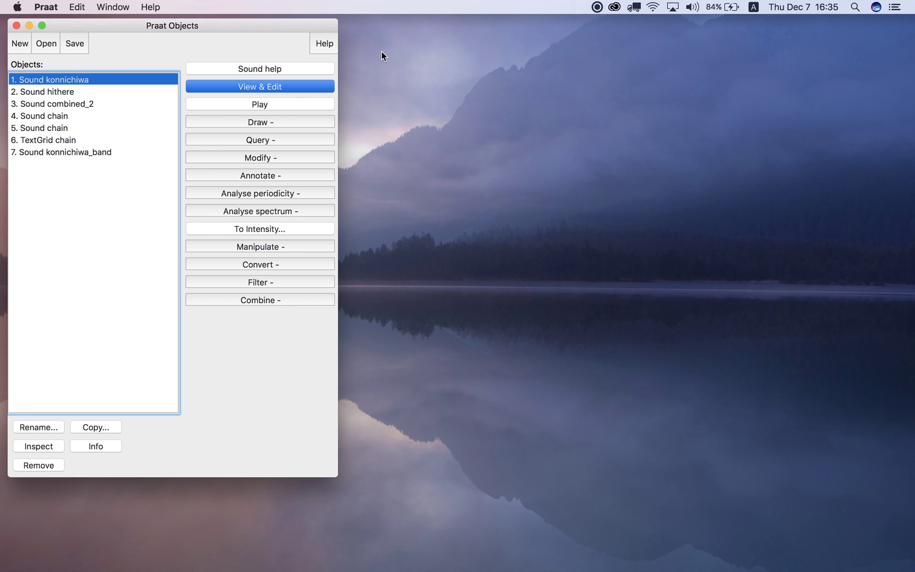
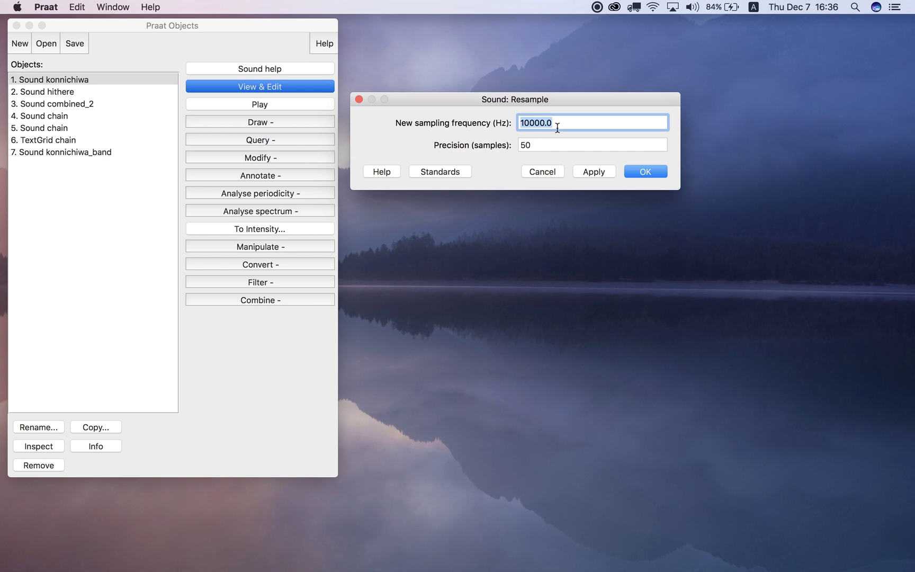
type("11000")
key("BackSpace")
type("0")
key("BackSpace")
key("BackSpace")
type("25")
left_click(646, 175)
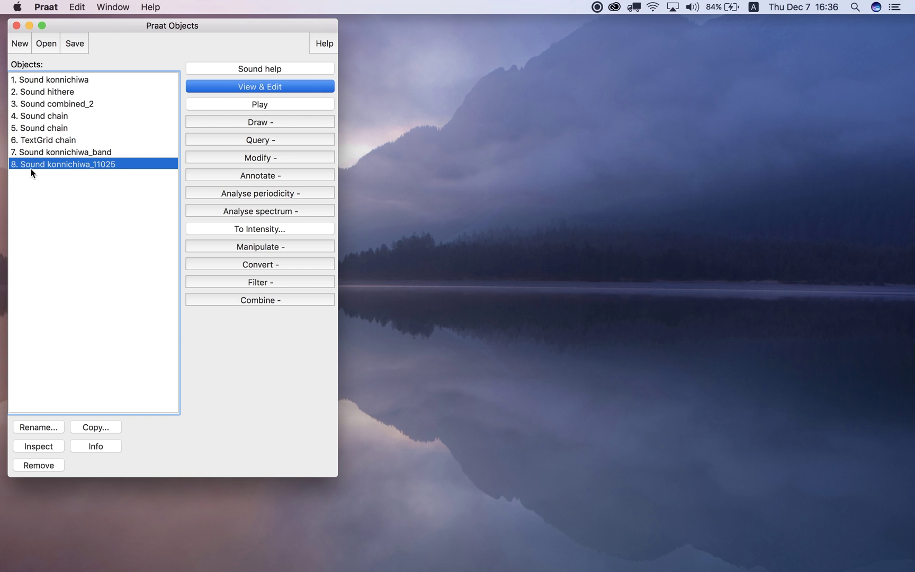
- Open the 11025 Hz konnichiwa sound for viewing and play its whole visible part twice
left_click(264, 85)
left_click(157, 195)
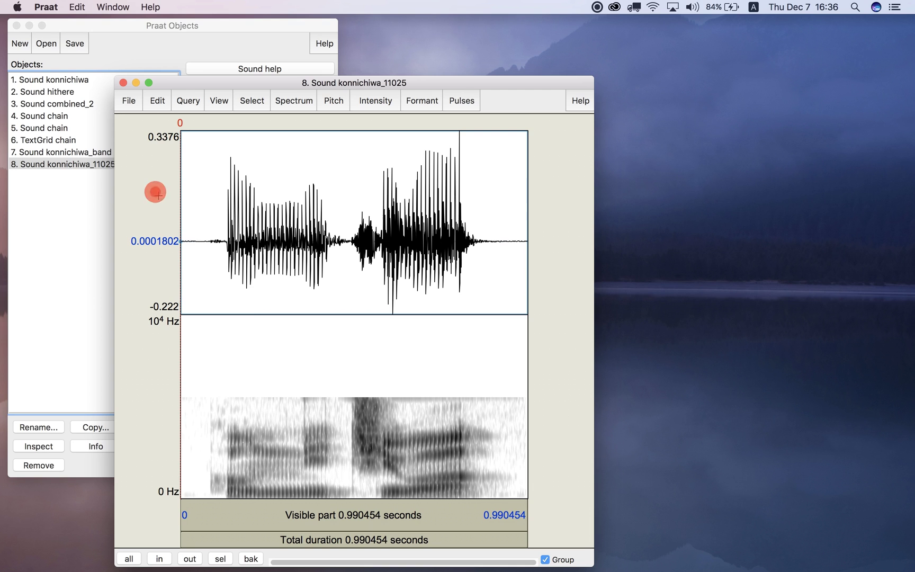
left_click(275, 517)
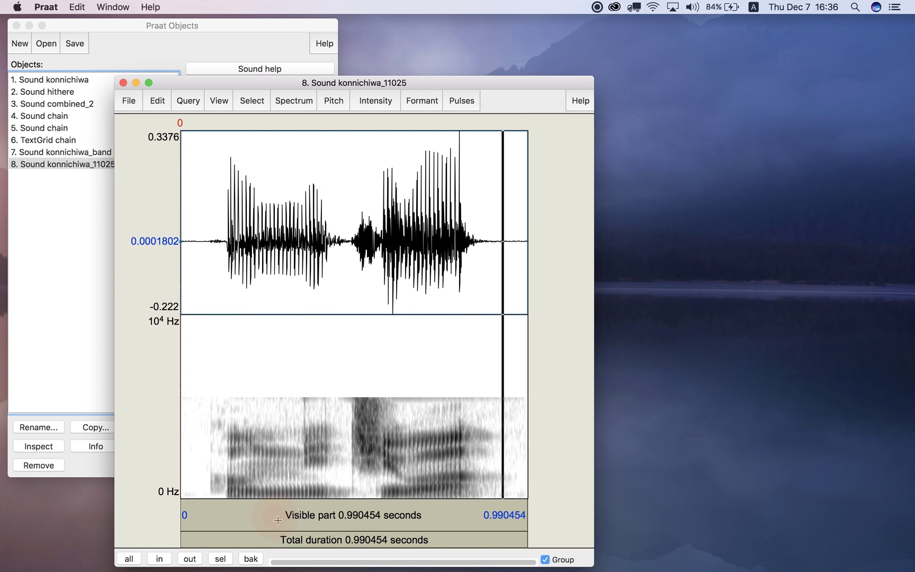
left_click(275, 517)
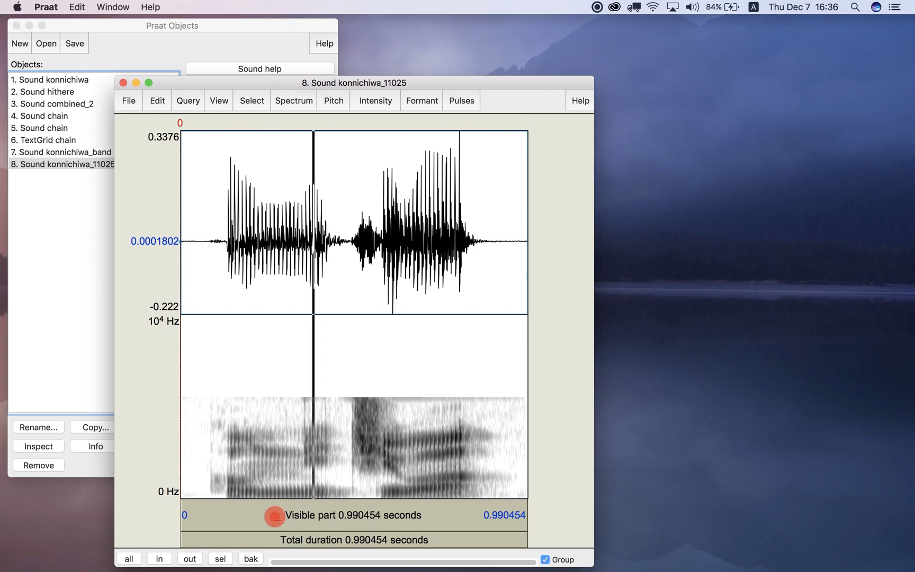
- Play the original and the 11025 Hz konnichiwa sounds for comparison, and close the resampled sound's editor
left_click(80, 81)
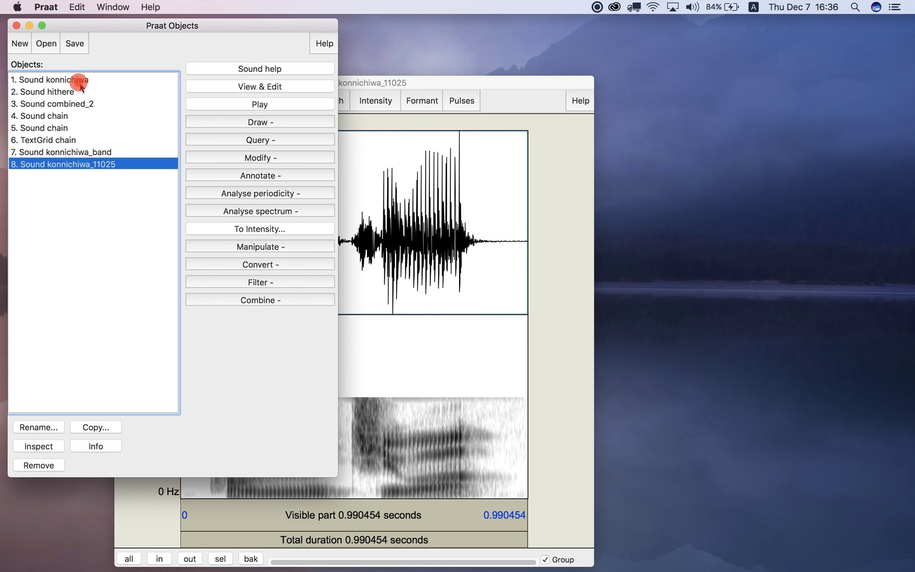
left_click(277, 103)
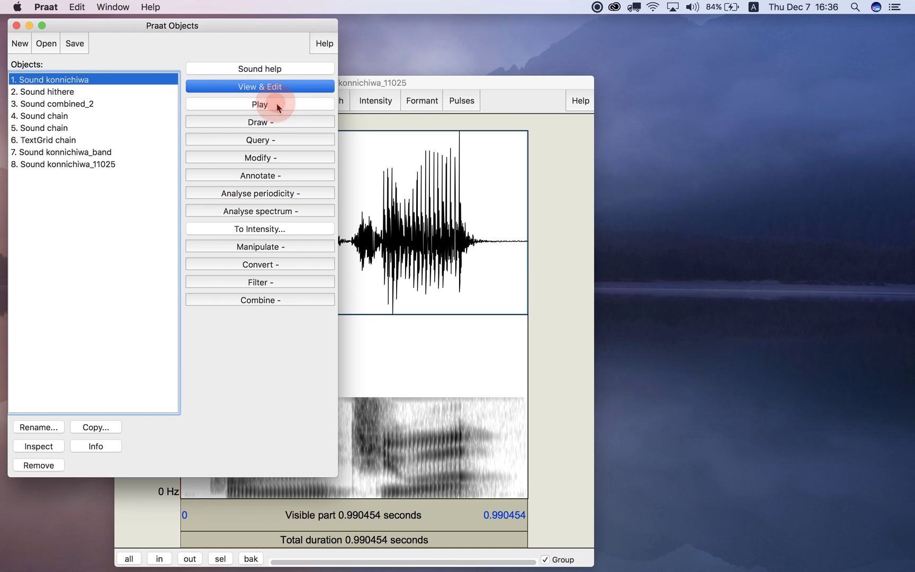
left_click(116, 164)
left_click(221, 105)
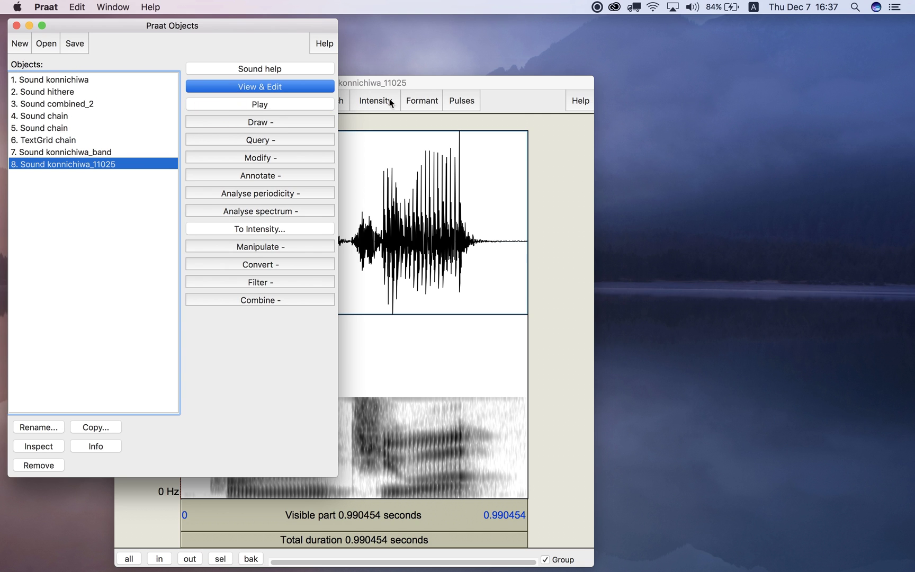
left_click(277, 103)
left_click_drag(454, 86, 672, 24)
left_click(343, 22)
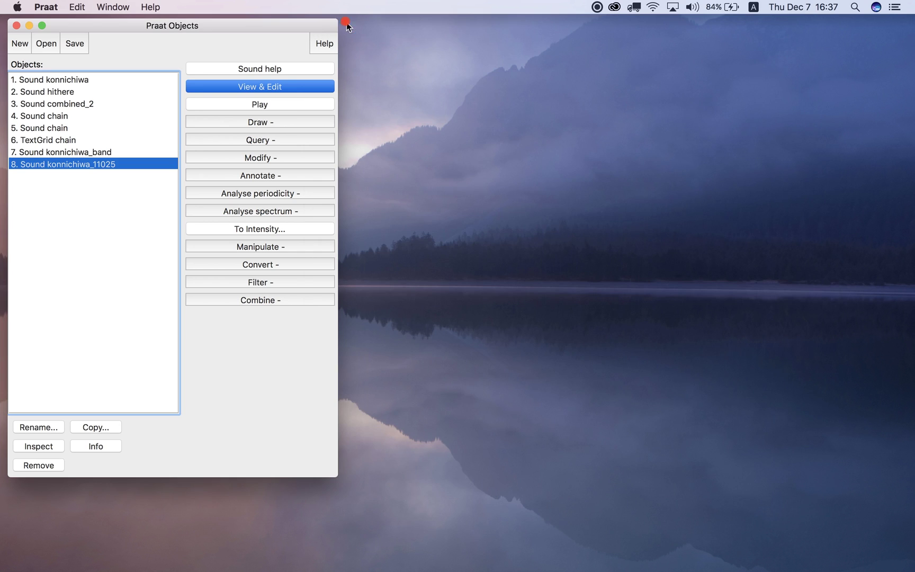
- Resample the original konnichiwa sound to 2250 Hz with a precision of 50 samples
left_click(73, 82)
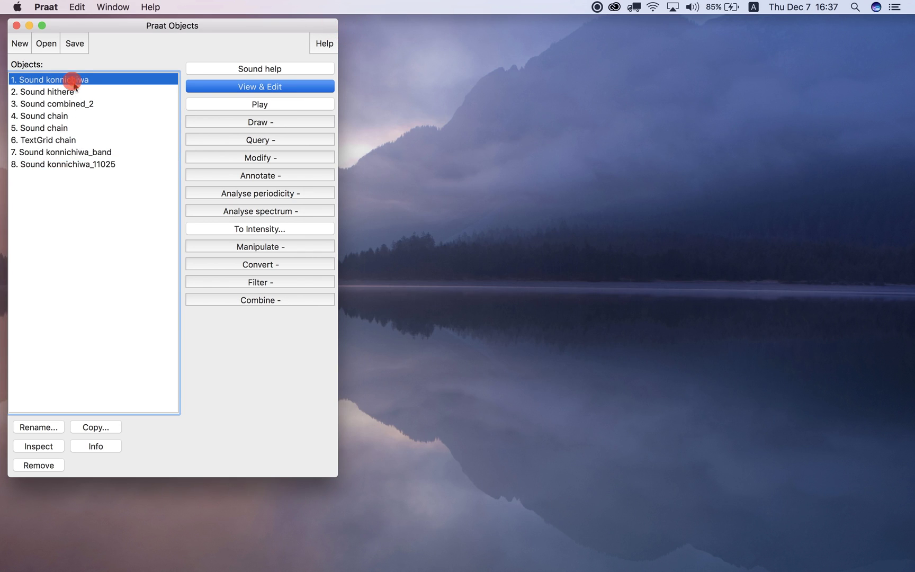
left_click(278, 265)
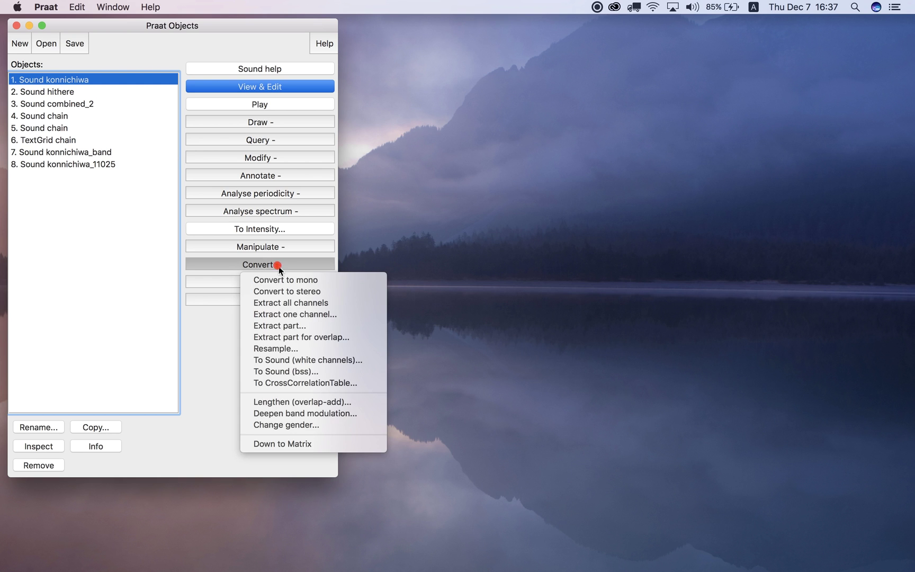
left_click(339, 351)
left_click_drag(551, 123, 507, 117)
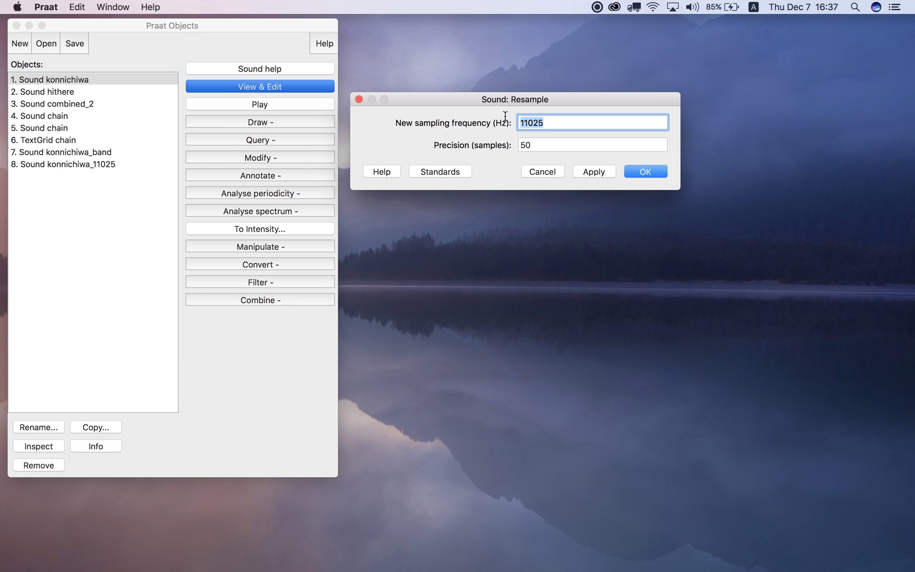
type("2250")
key("Return")
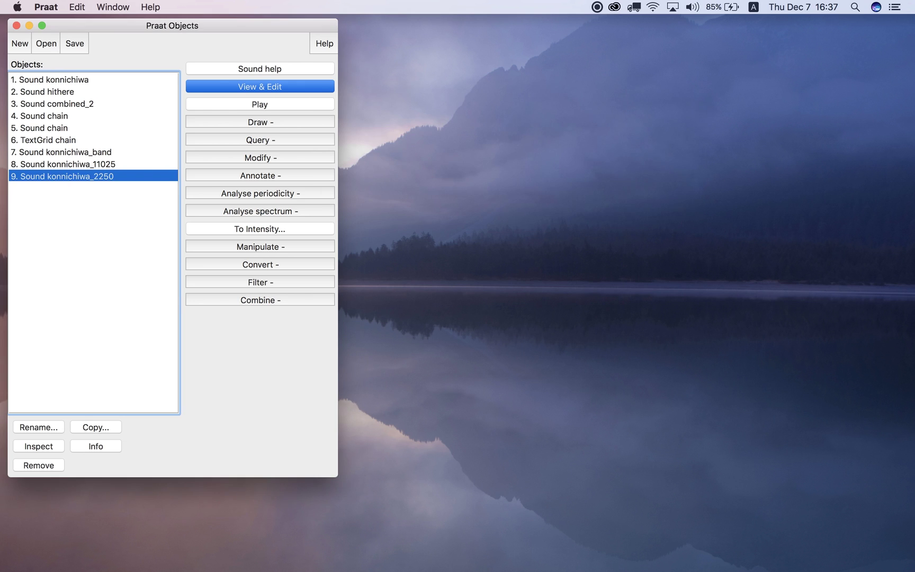
- Play the 2250 Hz konnichiwa sound twice and reselect the original konnichiwa sound
left_click(275, 108)
left_click(275, 109)
left_click(65, 81)
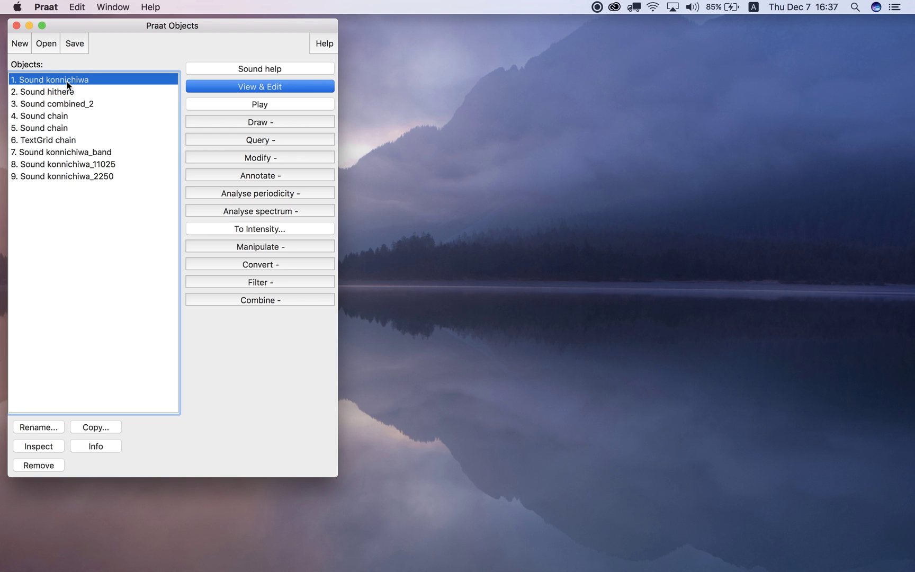
- Lengthen the hithere sound by overlap-add with a factor of 2.0, keeping the pitch range at 75 to 600 Hz
left_click(63, 91)
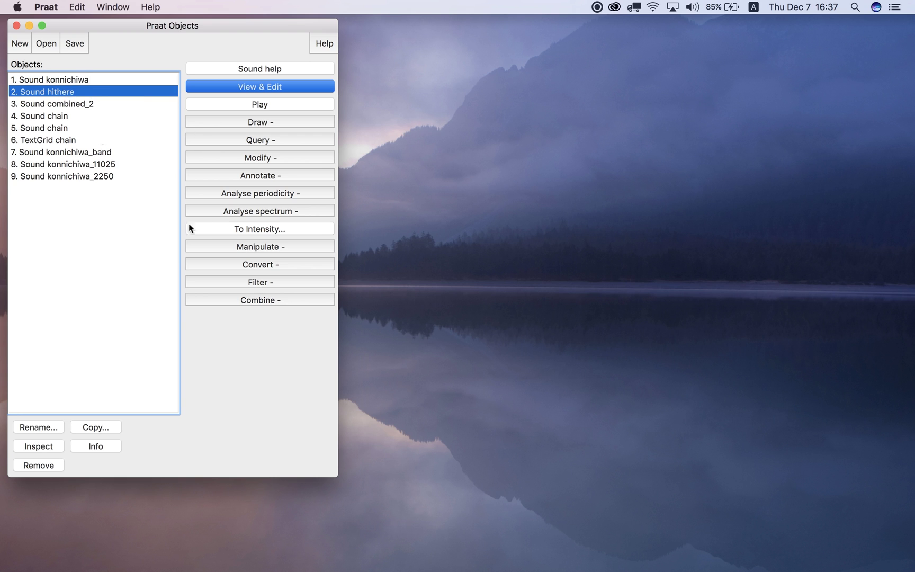
left_click(295, 267)
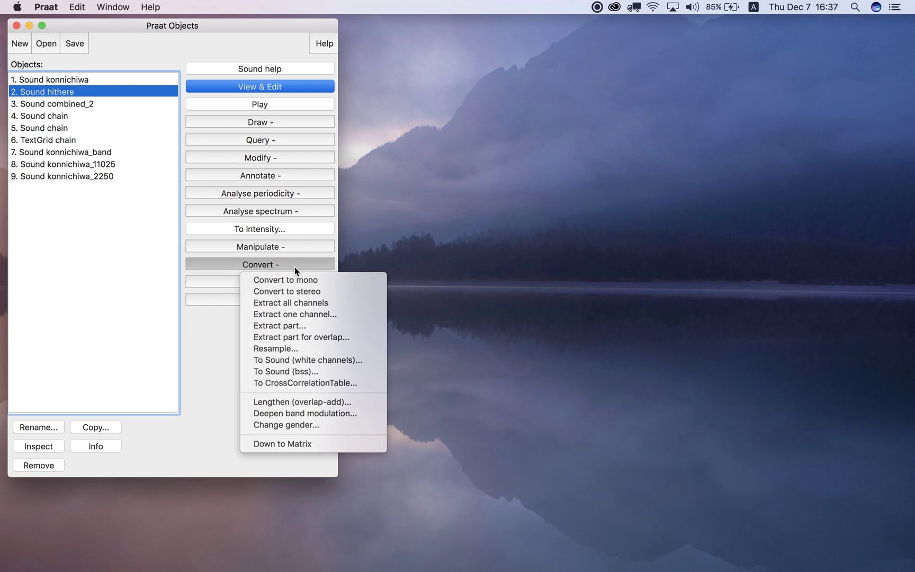
left_click(339, 403)
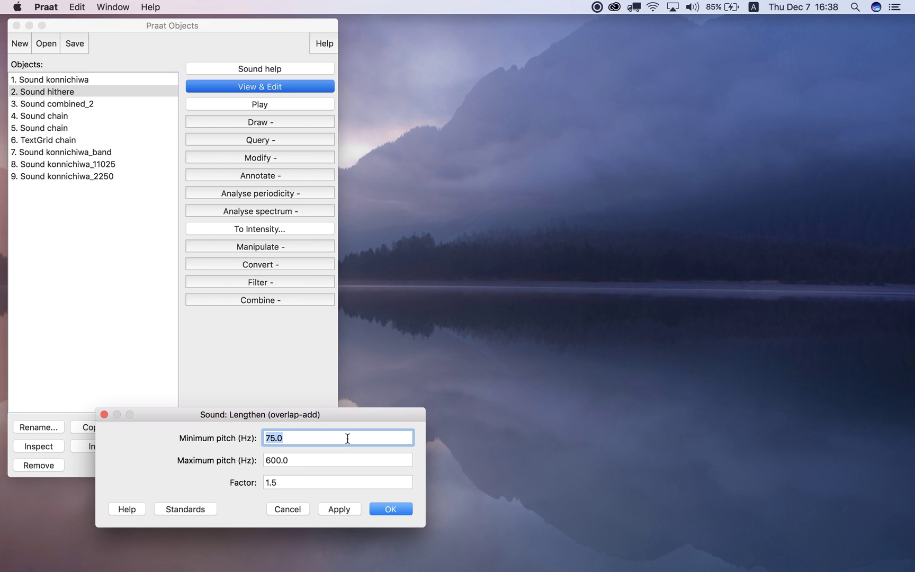
left_click_drag(306, 422, 586, 130)
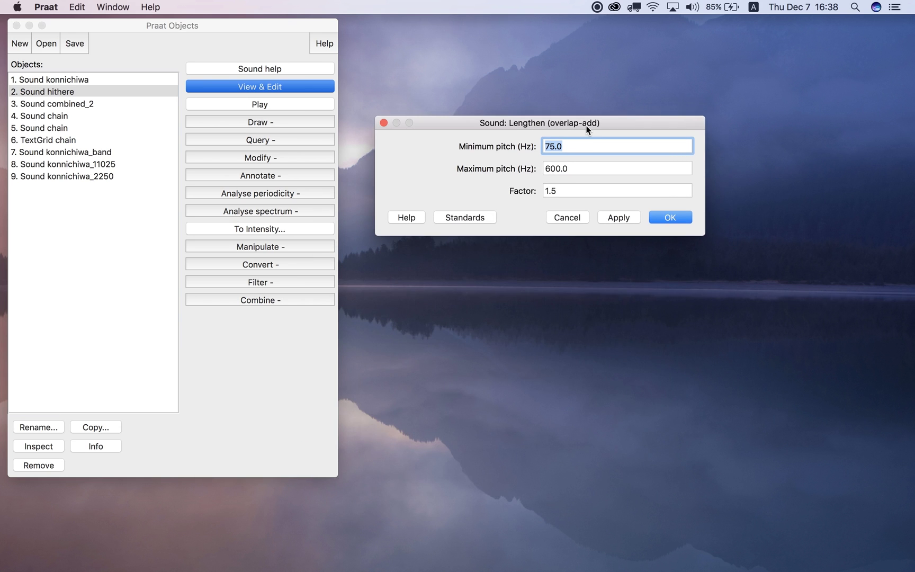
left_click(560, 190)
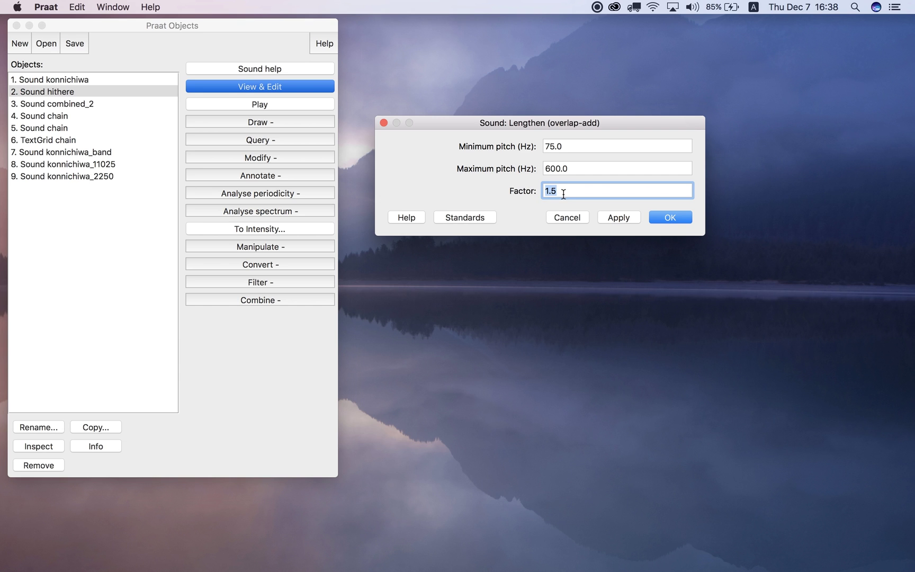
type("1.6")
key("BackSpace")
key("BackSpace")
type(".0")
key("BackSpace")
key("BackSpace")
key("BackSpace")
type("2.0")
left_click(683, 218)
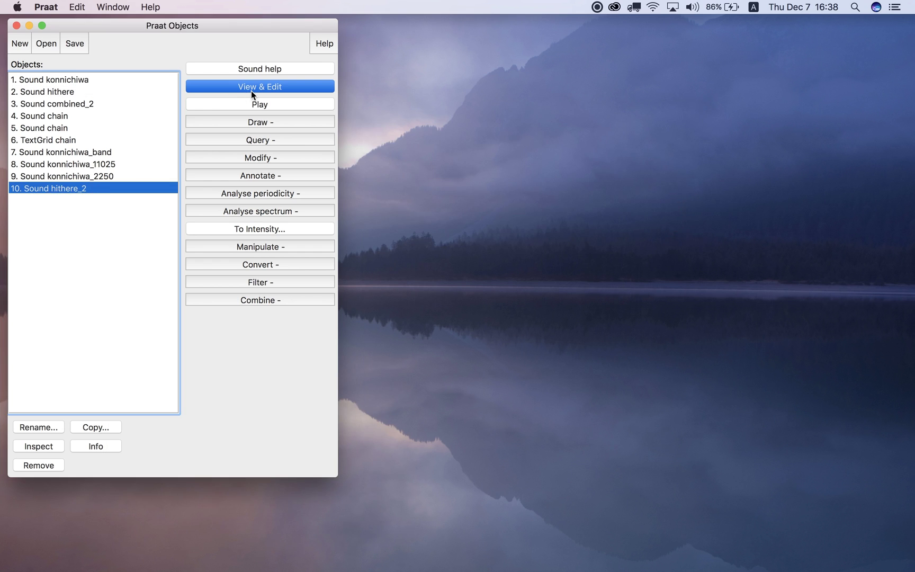
- Play the lengthened hithere sound twice and the original hithere sound once for comparison
left_click(260, 105)
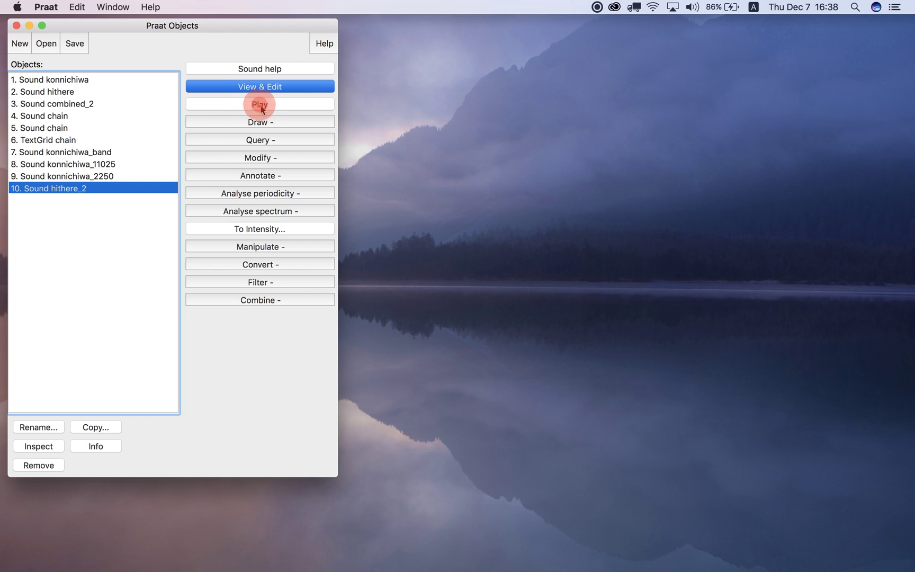
left_click(261, 105)
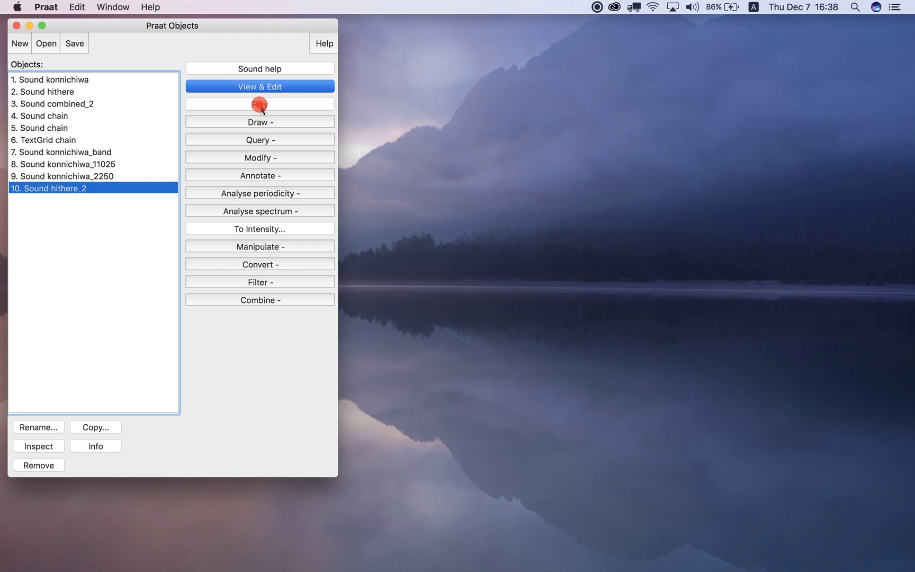
left_click(135, 93)
left_click(239, 109)
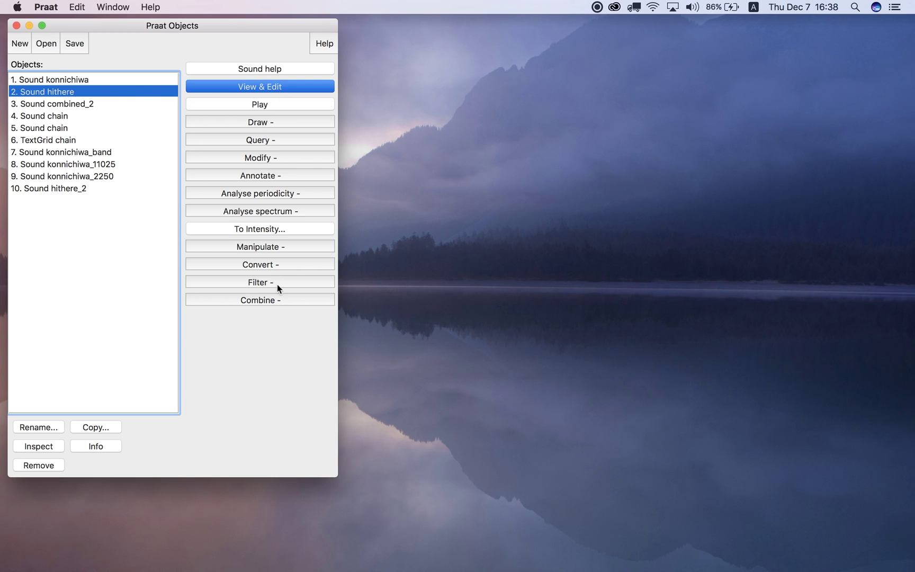
- Shorten the original hithere sound by overlap-add with a factor of 0.5 and play the result twice
left_click(292, 265)
left_click(321, 403)
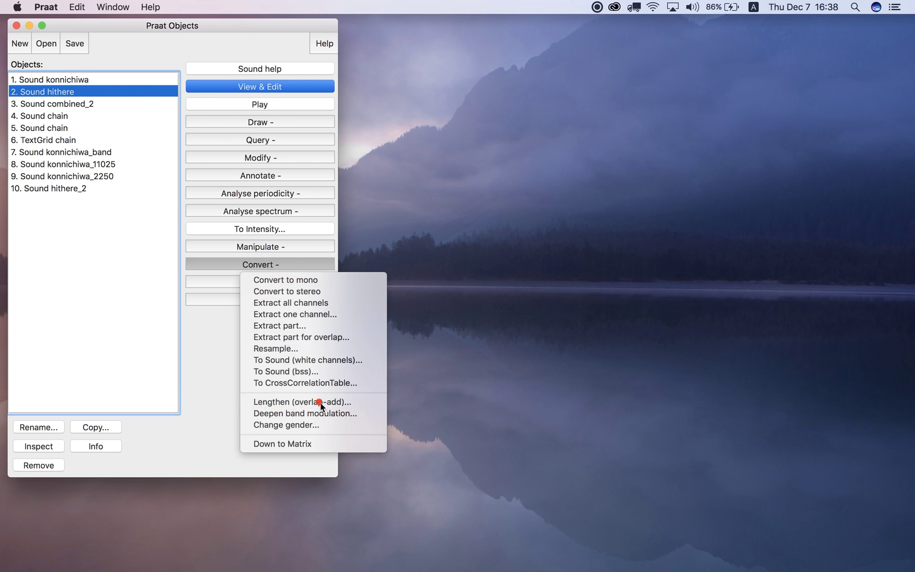
double_click(572, 192)
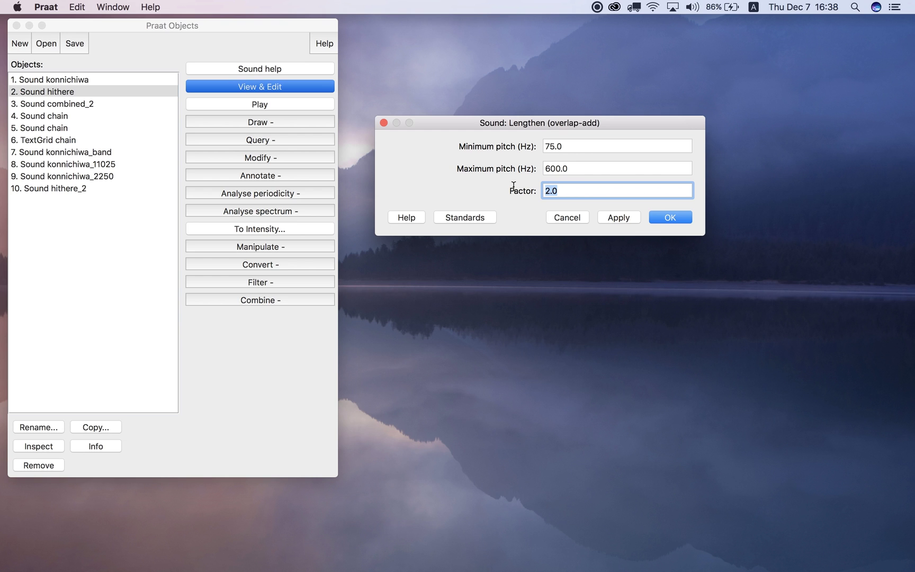
type("0.5")
key("Return")
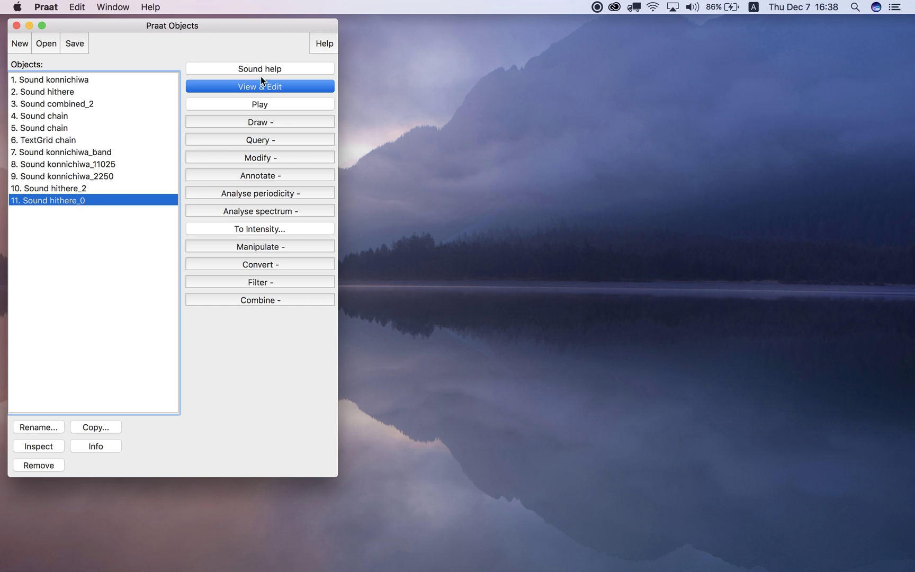
left_click(260, 108)
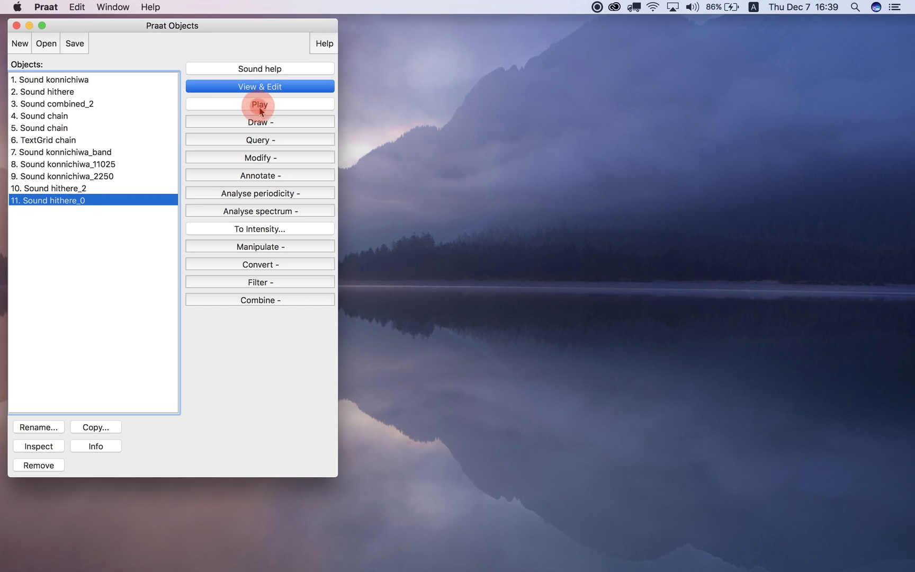
left_click(260, 108)
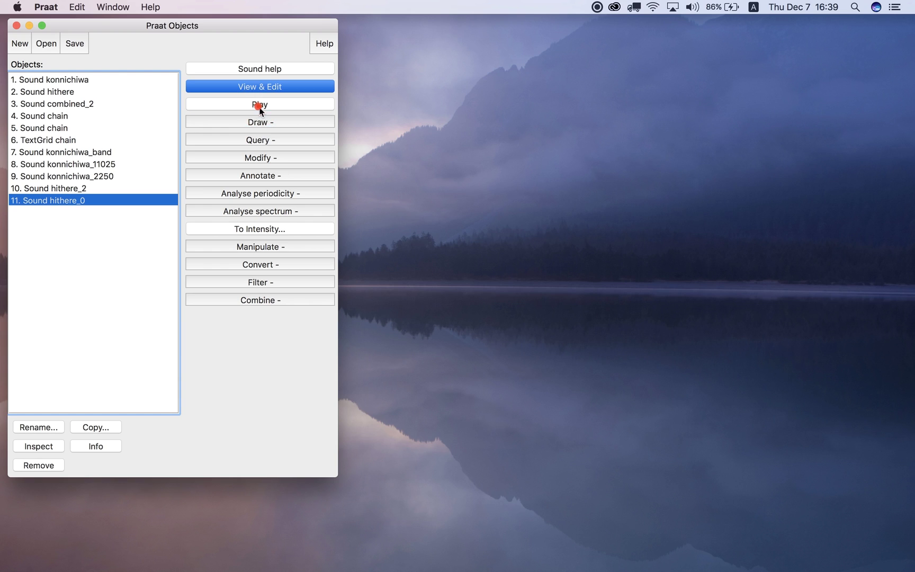